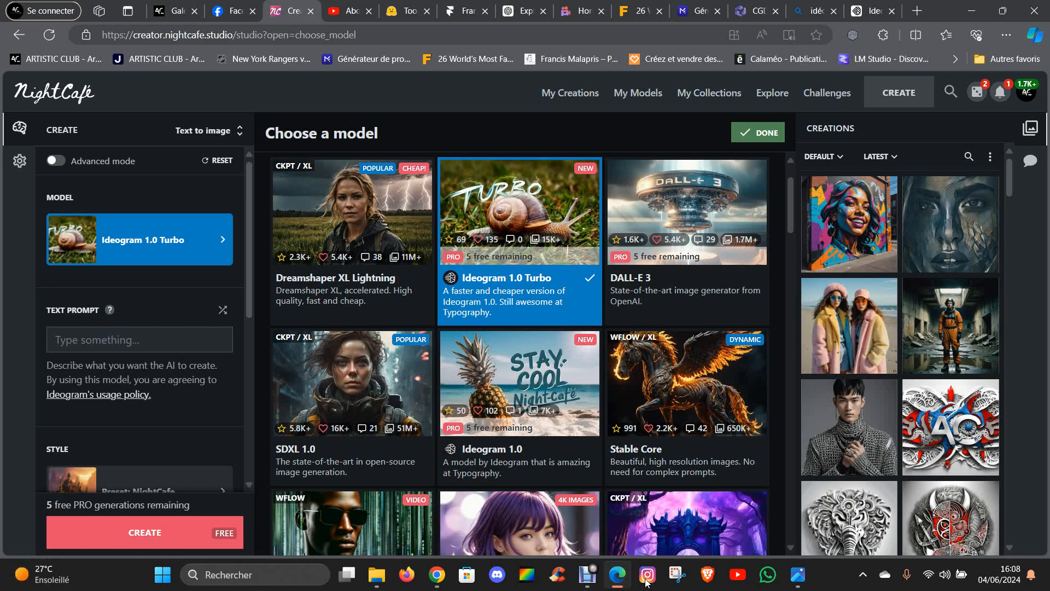
Switch to Ideogram to look over the generated Artistic Club logos, and return to NightCafe
left_click(872, 11)
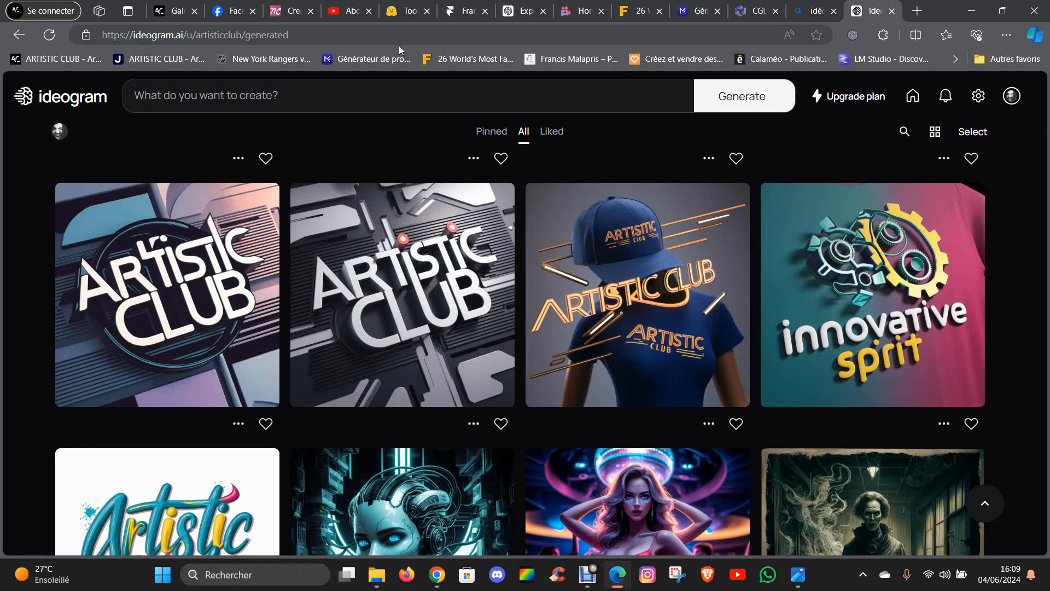
left_click(287, 16)
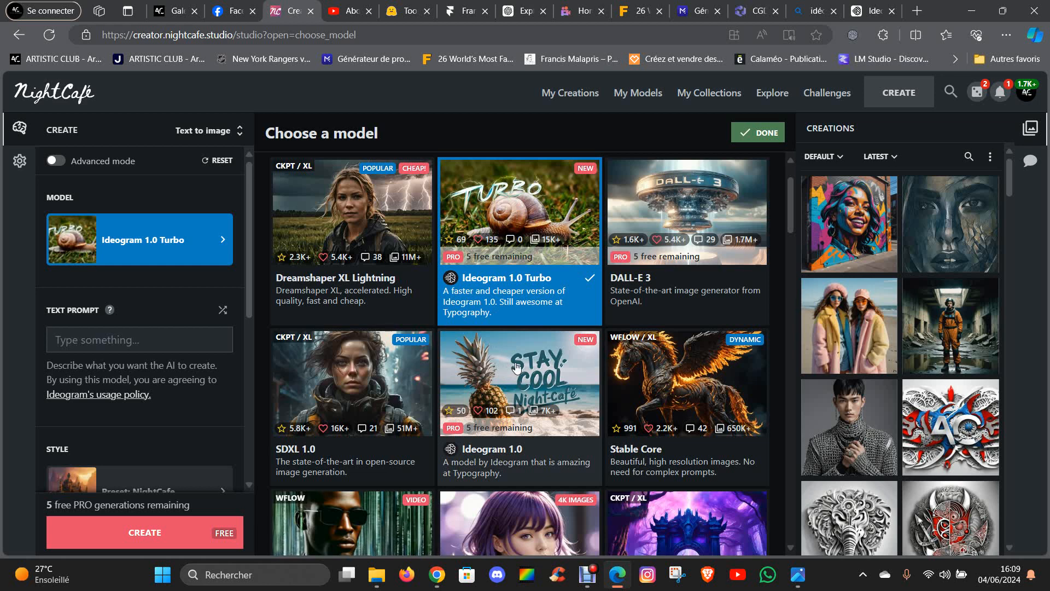
Select the DALL-E 3 model and view the usage instructions for Stable Video Diffusion
left_click(688, 220)
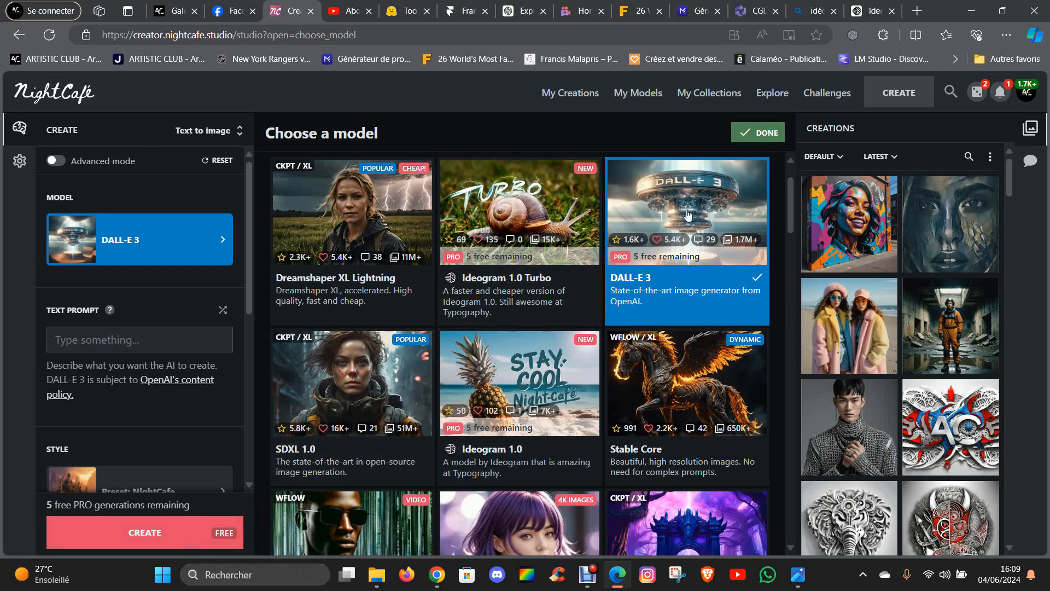
scroll(646, 249, "down", 2)
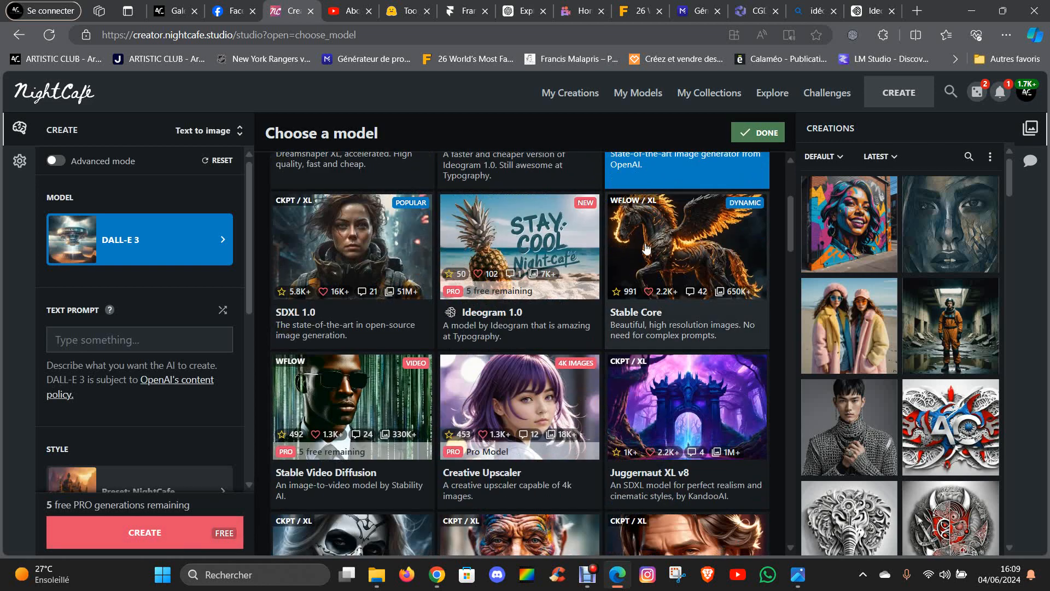
left_click(383, 407)
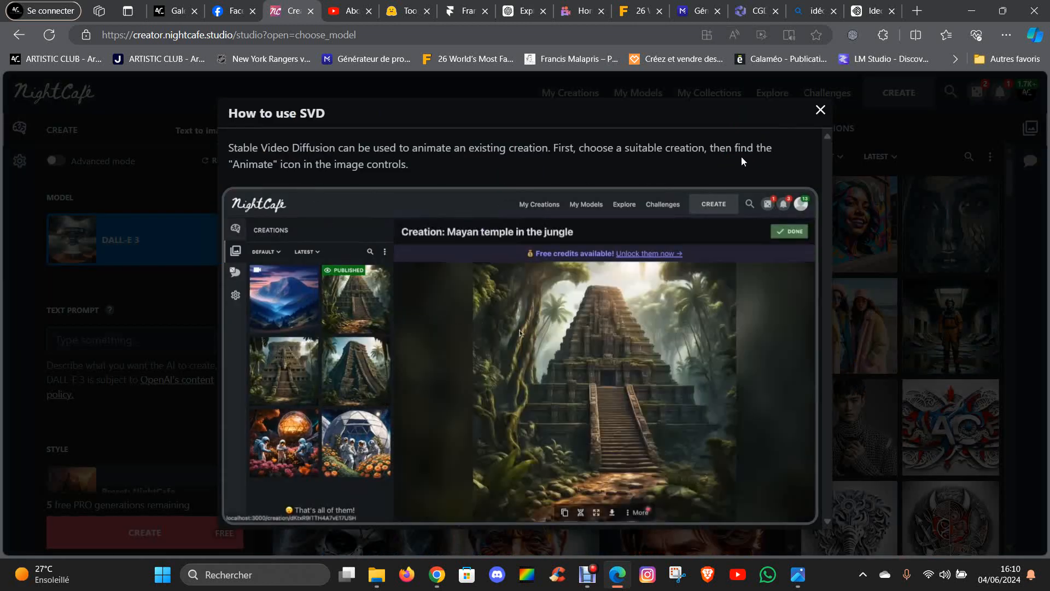
left_click(817, 110)
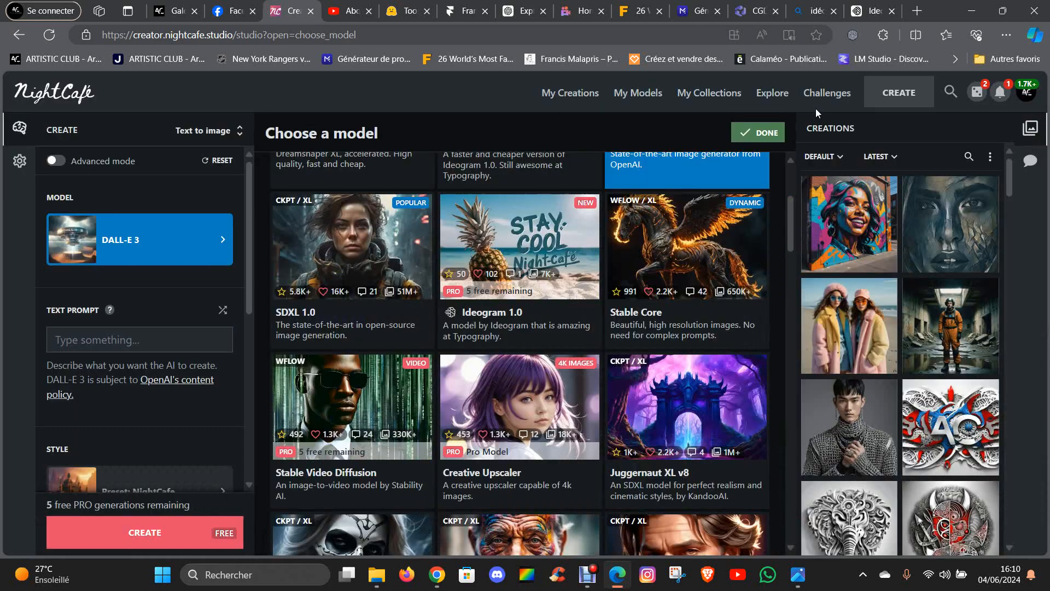
left_click(363, 403)
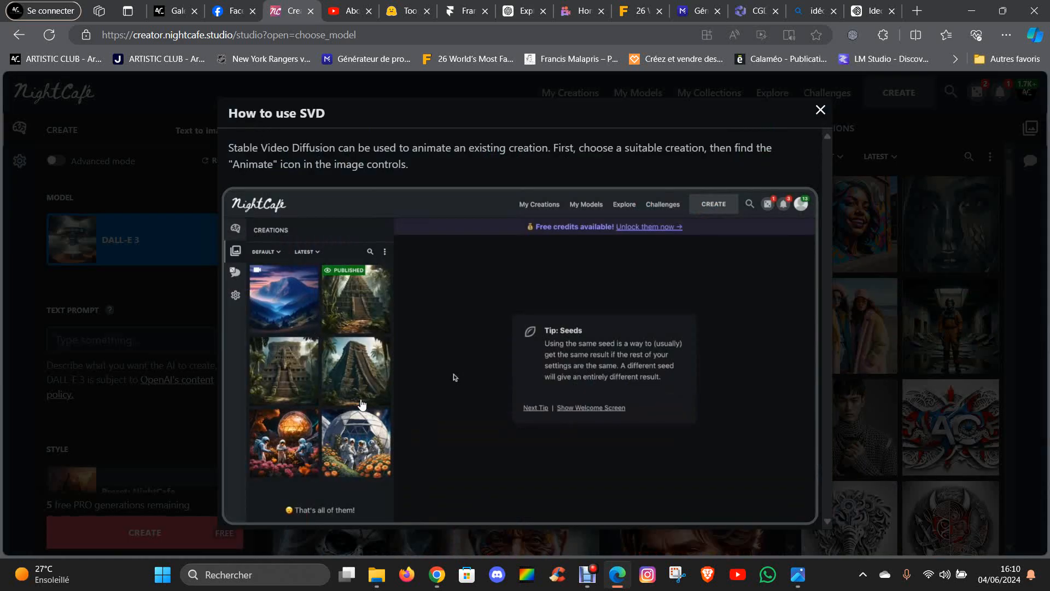
left_click(820, 111)
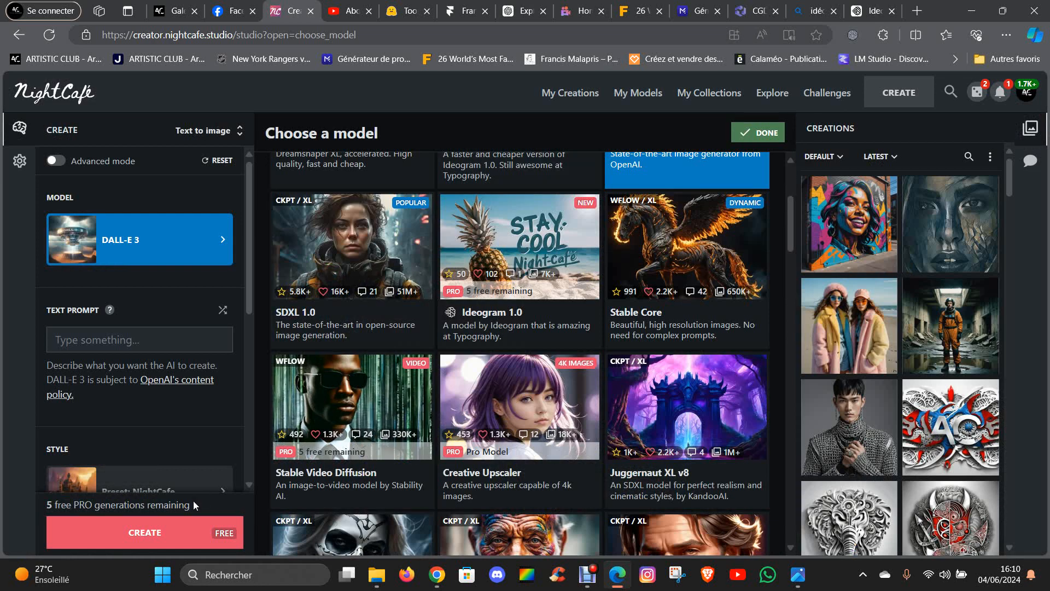
Set the generation model back to Ideogram 1.0 Turbo
scroll(670, 218, "up", 3)
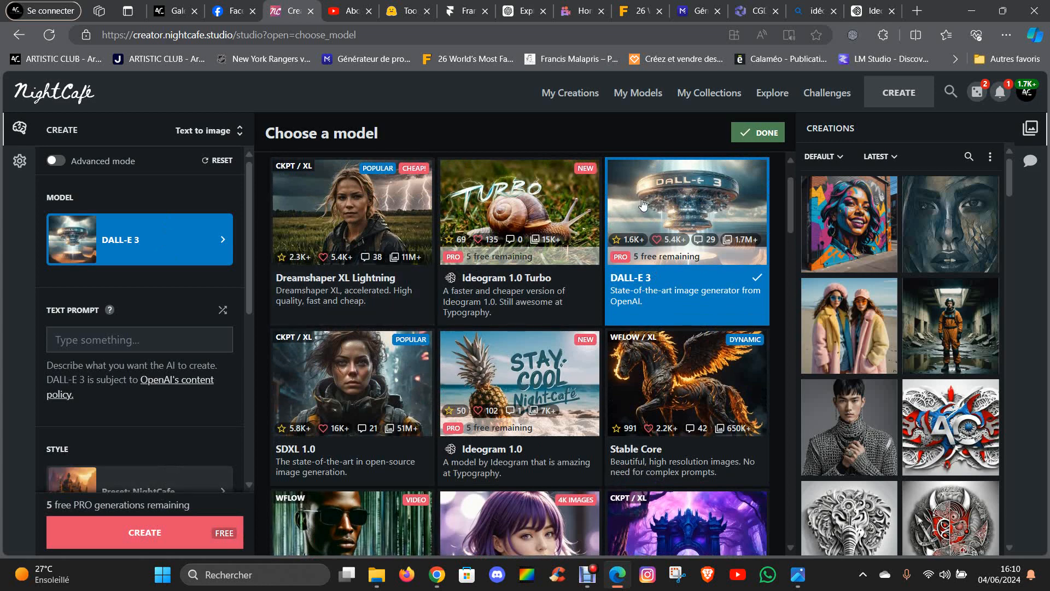
left_click(534, 196)
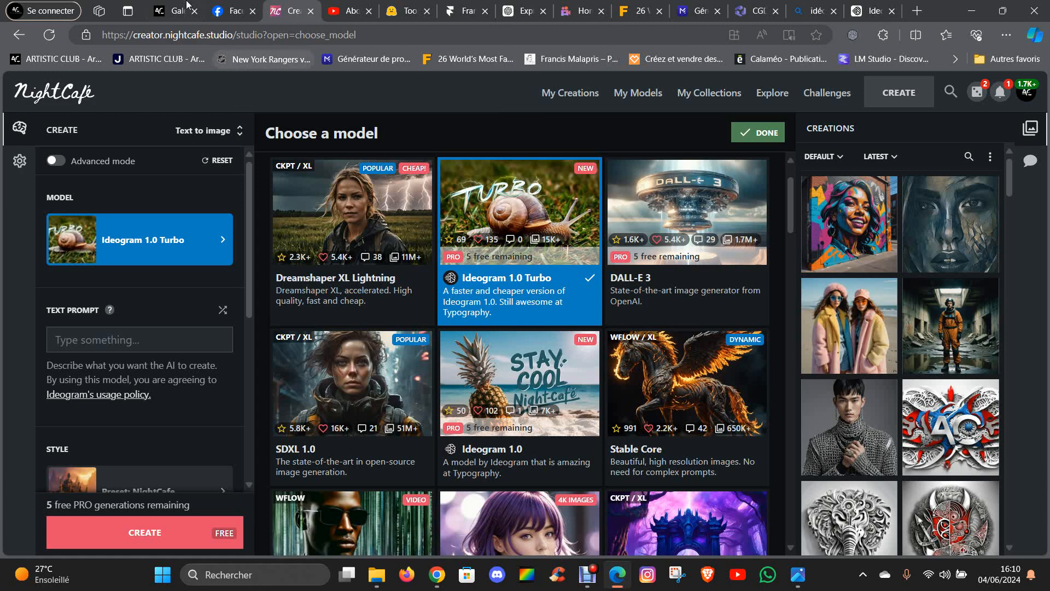
Switch to Ideogram, open the grey 3D Artistic Club logo with the red dots, and expand its full prompt
left_click(862, 13)
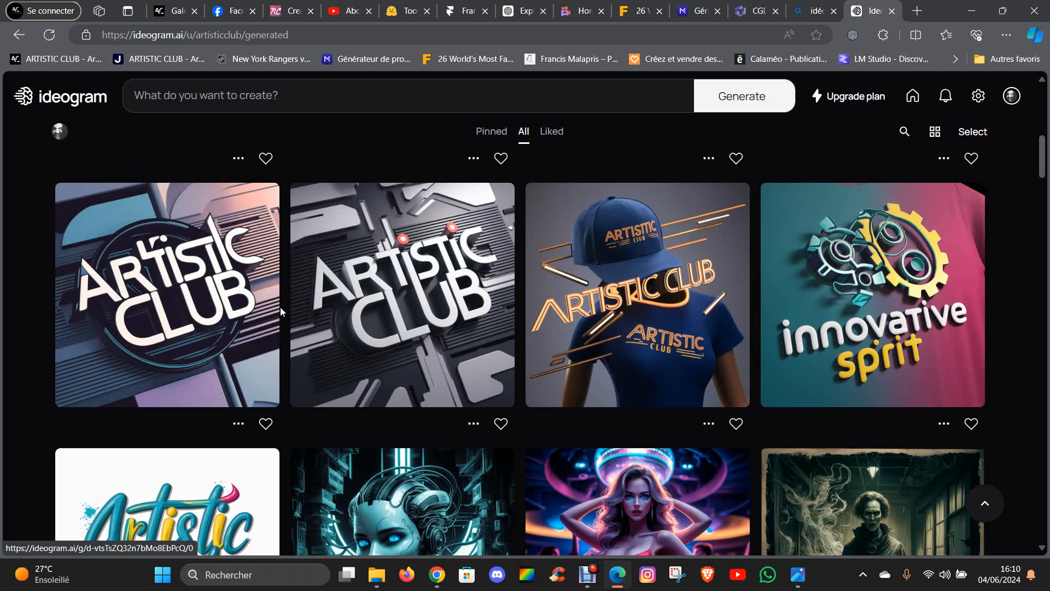
scroll(408, 315, "down", 3)
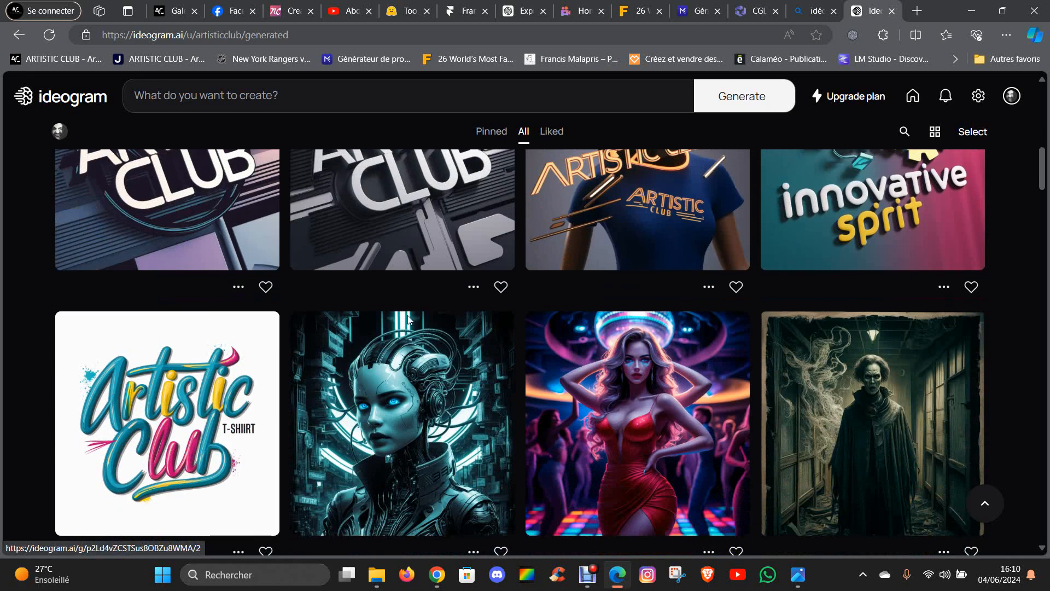
scroll(408, 315, "up", 3)
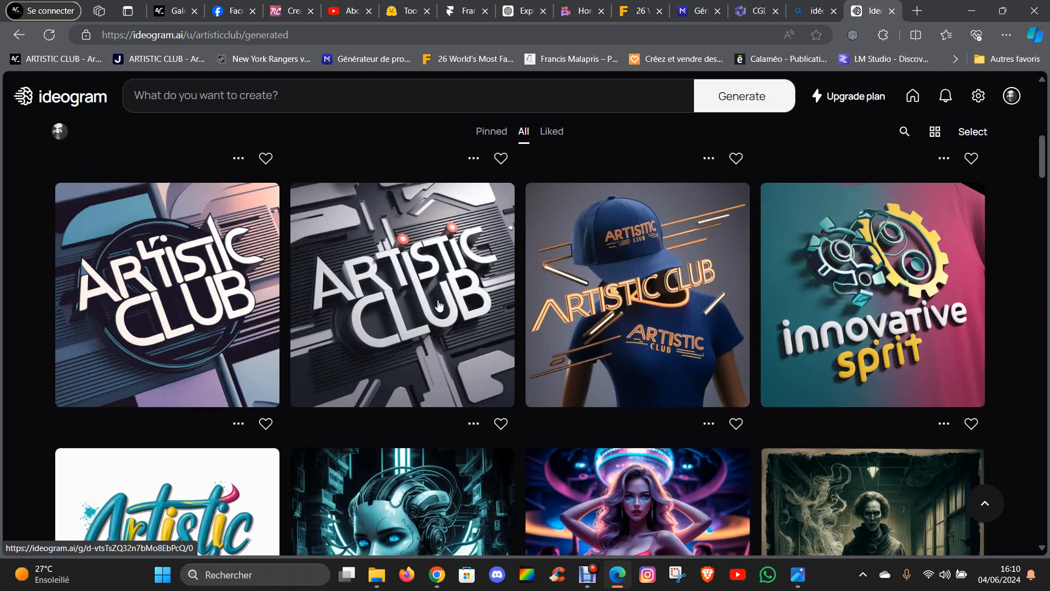
left_click(390, 285)
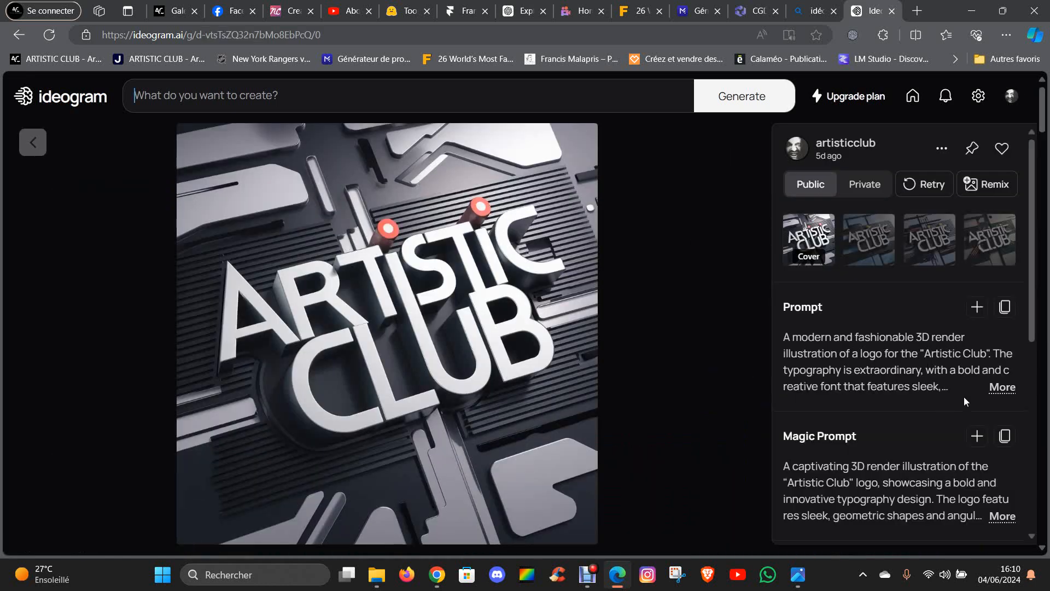
left_click(1004, 388)
scroll(922, 379, "down", 3)
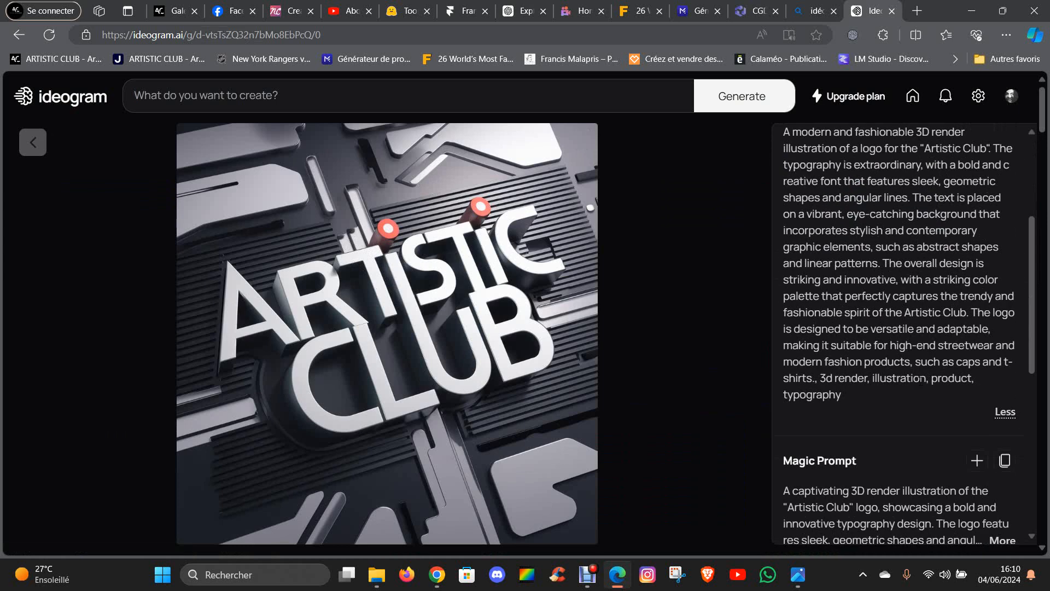
Copy the complete prompt text of the 3D Artistic Club logo, excluding the Magic Prompt
left_click_drag(820, 378, 765, 184)
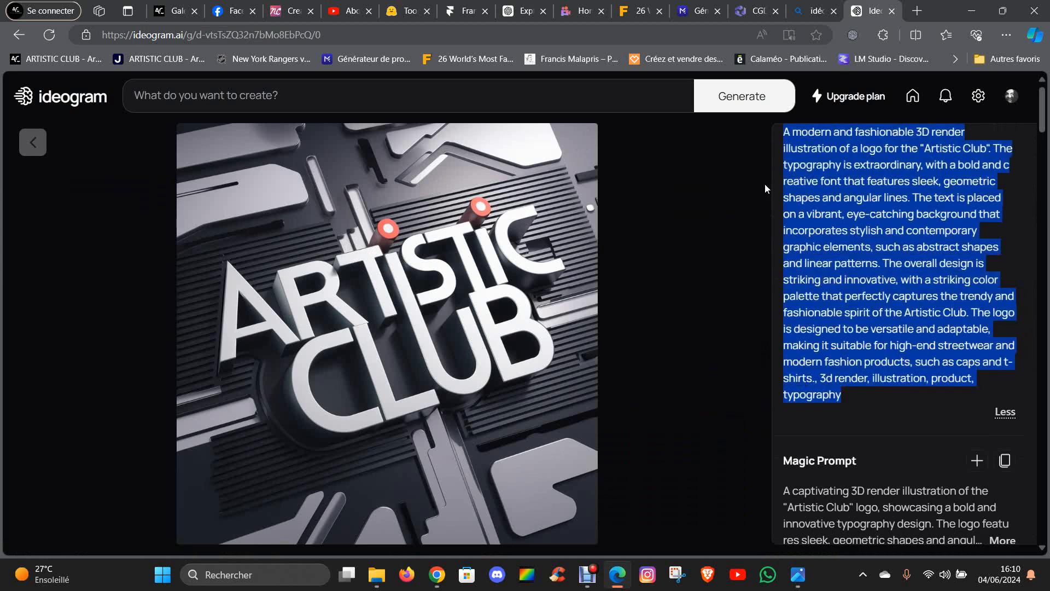
left_click_drag(770, 140, 784, 340)
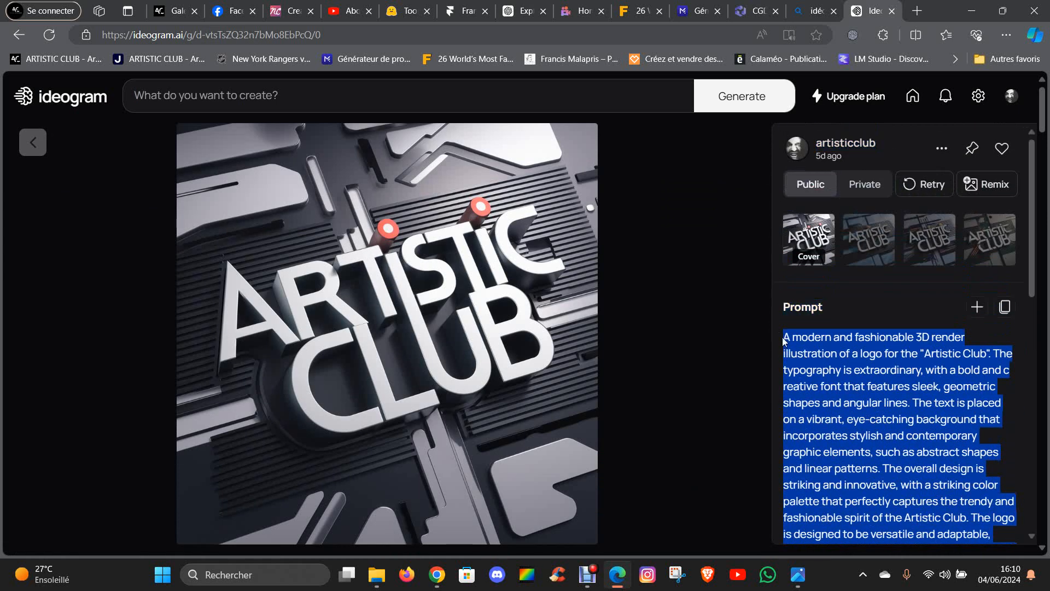
right_click(784, 339)
left_click(672, 139)
Switch to NightCafe and paste the copied logo prompt as the text prompt
left_click(287, 13)
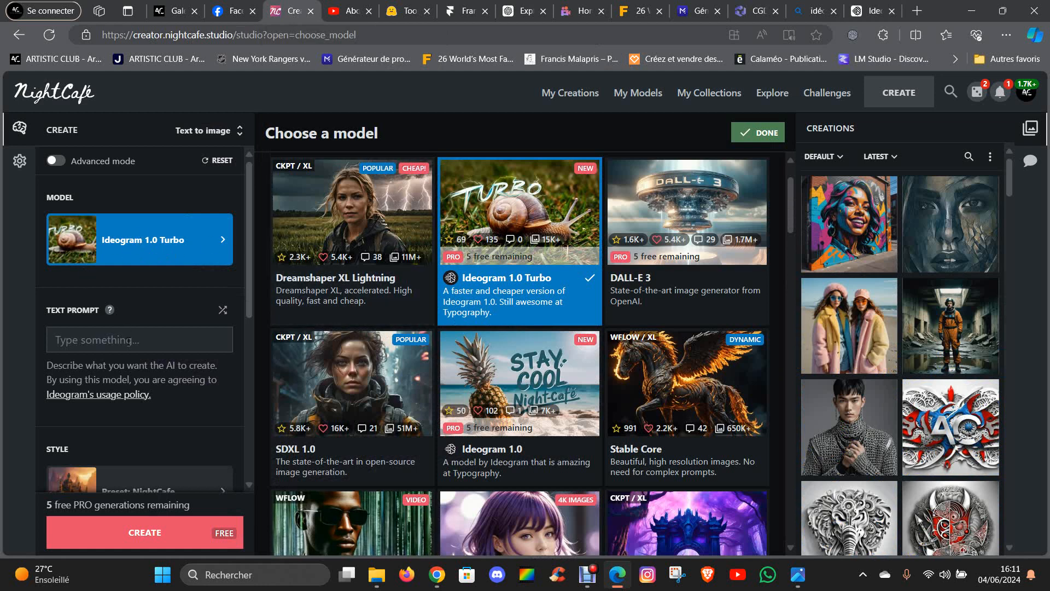
left_click(129, 340)
right_click(130, 343)
left_click(174, 215)
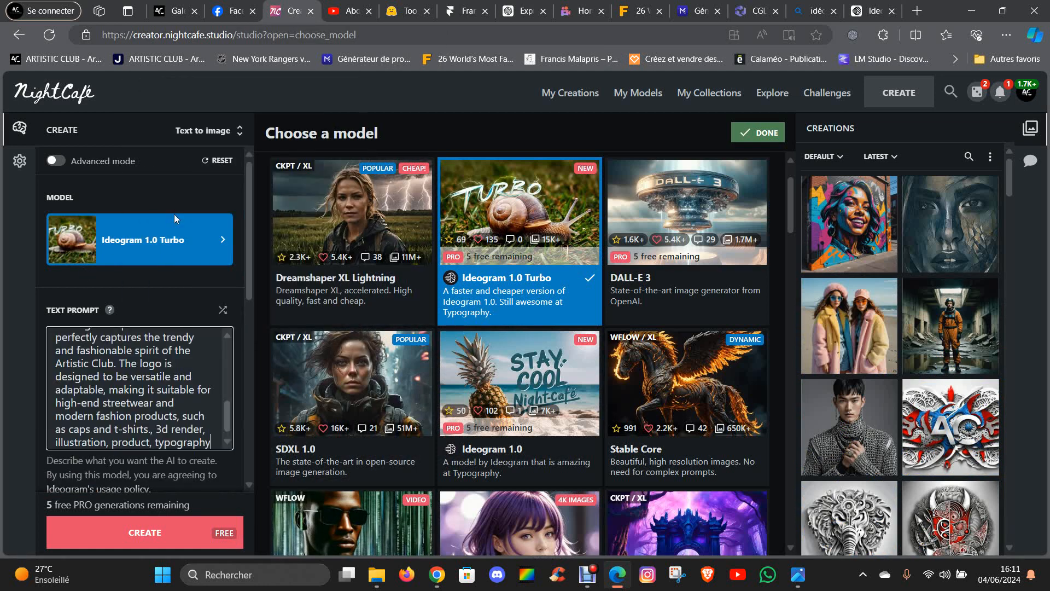
Generate the logo with Ideogram 1.0 Turbo and the NightCafe preset style, and look over the resulting image
scroll(168, 290, "down", 3)
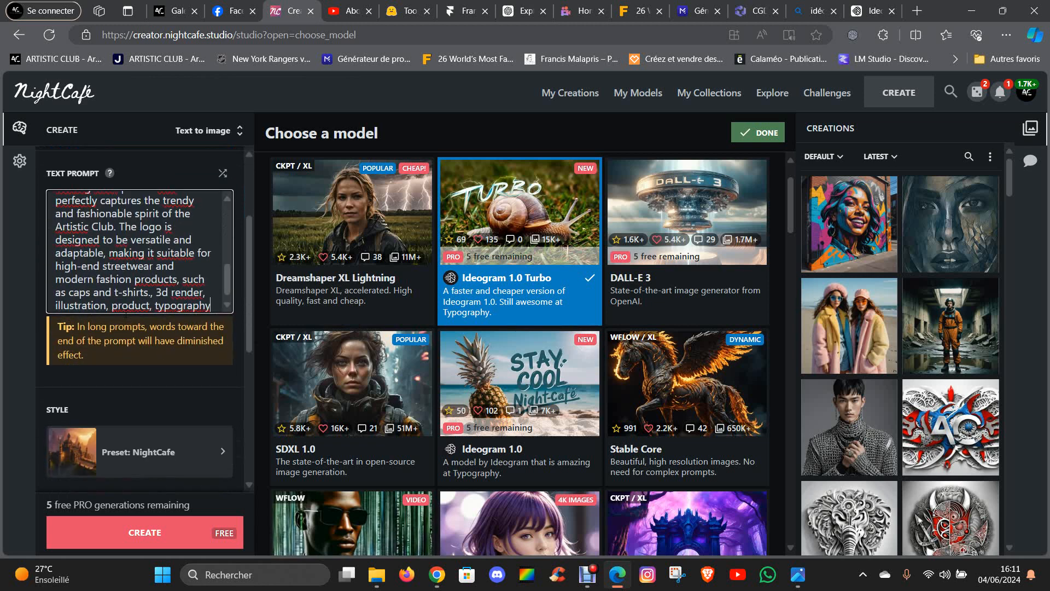
left_click(156, 531)
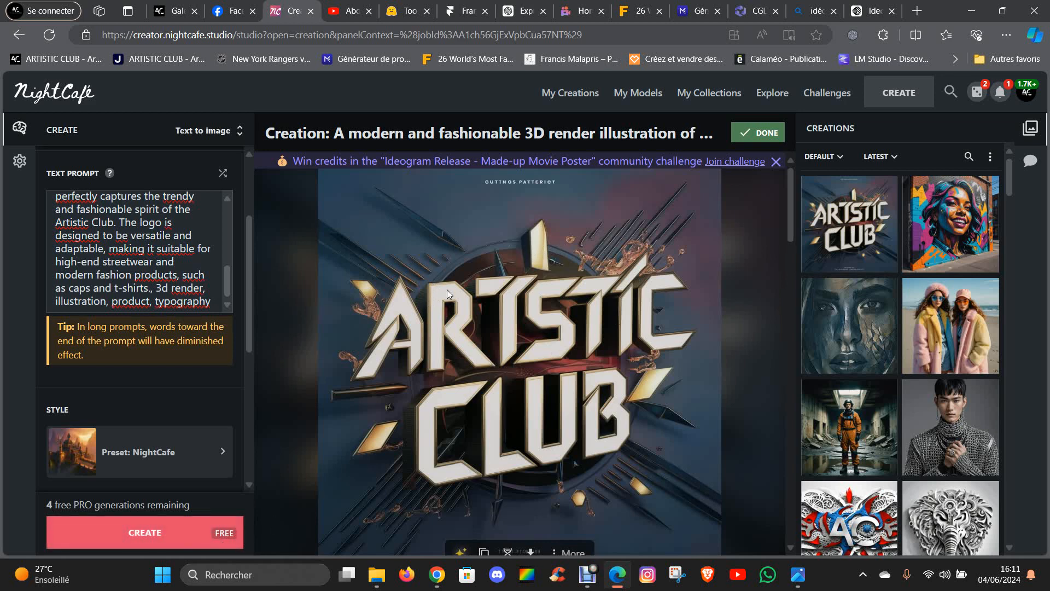
scroll(449, 301, "down", 3)
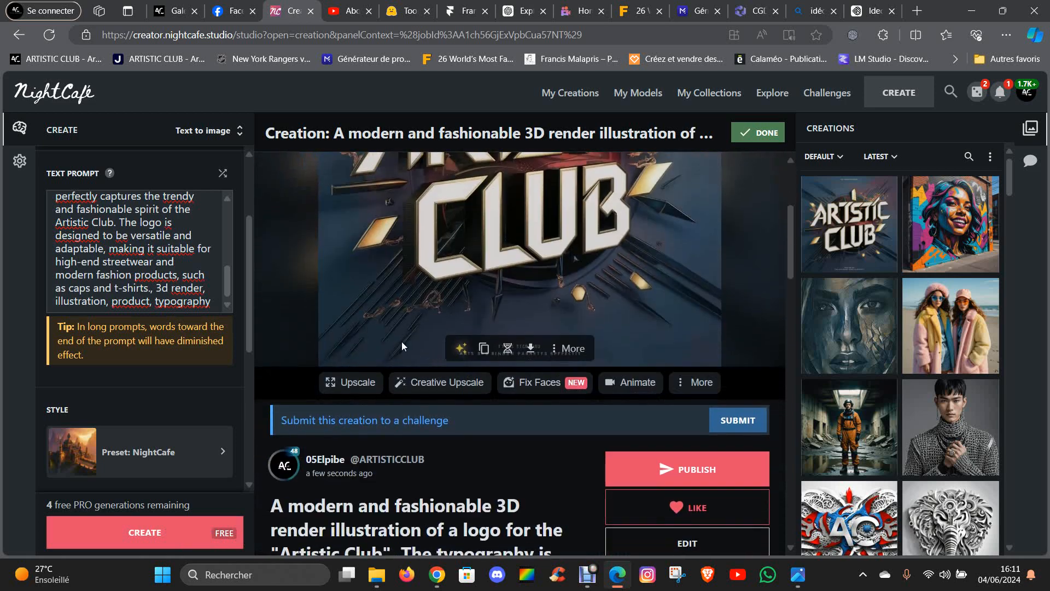
scroll(404, 342, "up", 3)
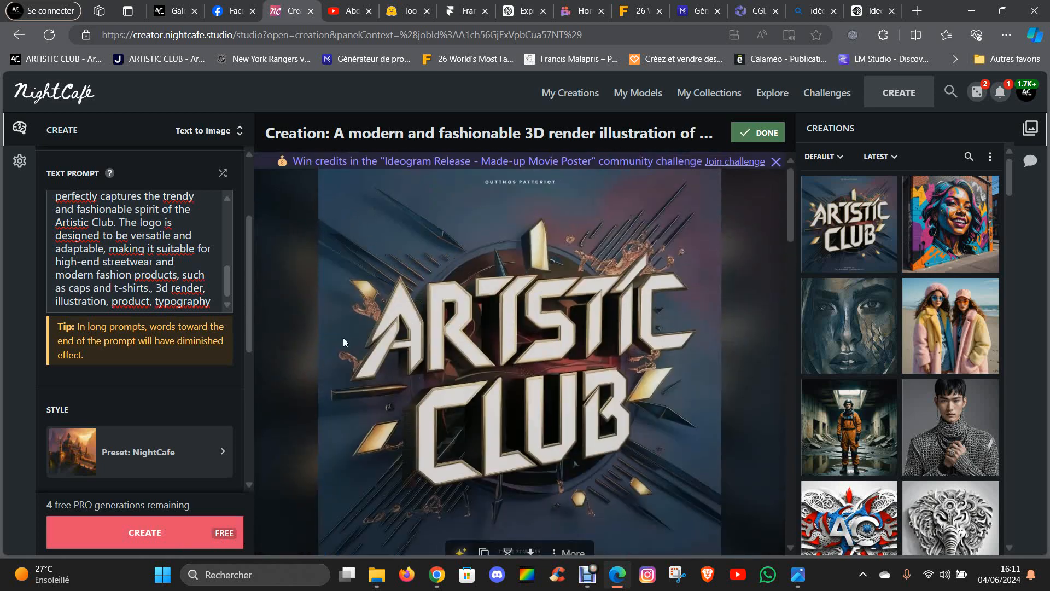
Change the model to Stable Core and generate the logo from the same prompt
scroll(219, 247, "up", 3)
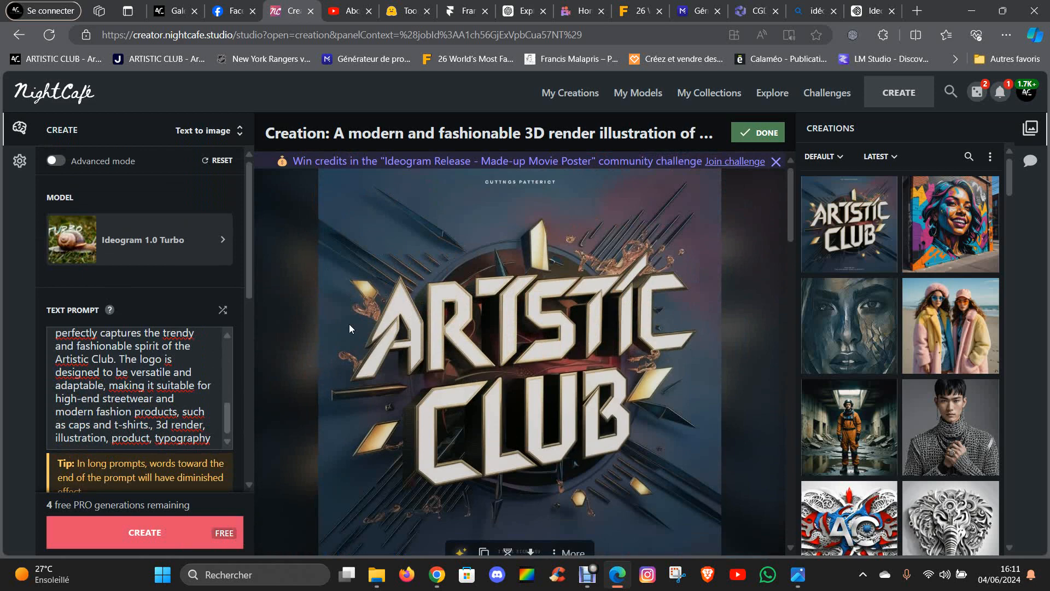
left_click(220, 245)
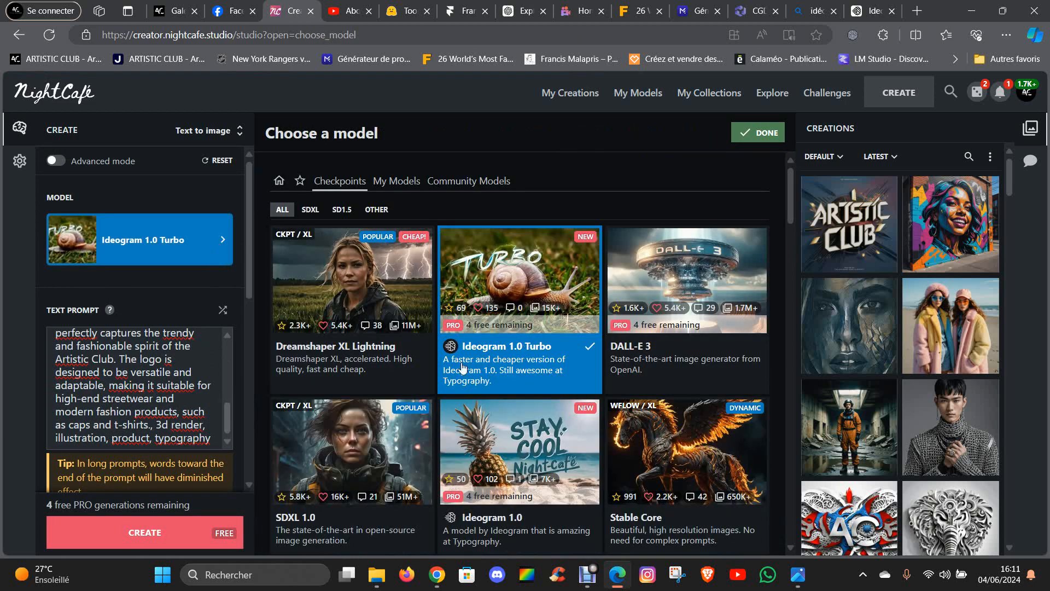
left_click(691, 448)
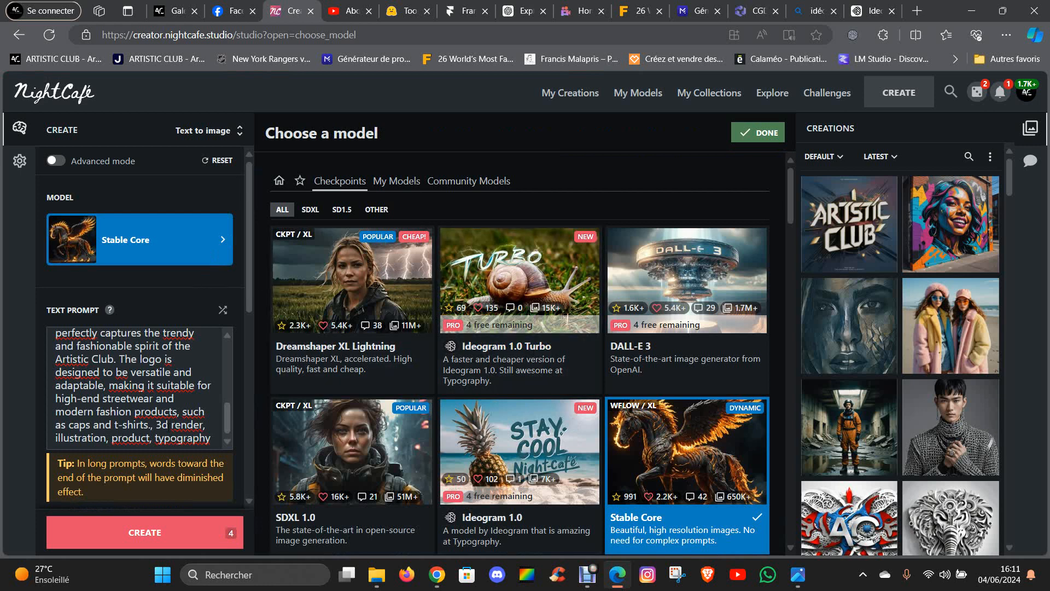
left_click(172, 532)
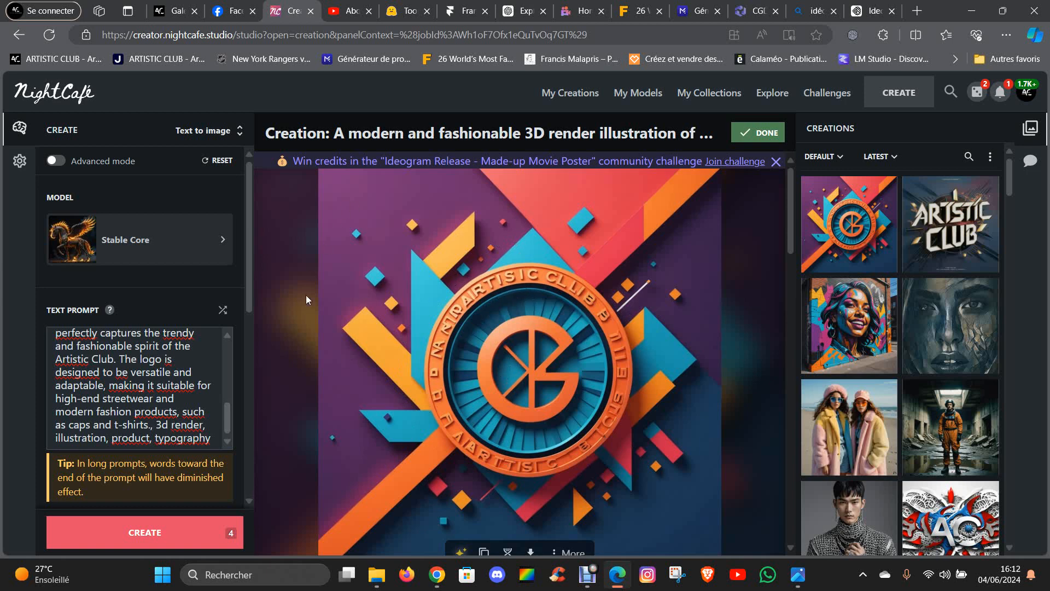
View the Ideogram-made Artistic Club logo at full size from My Creations and return to the creations overview
left_click(584, 94)
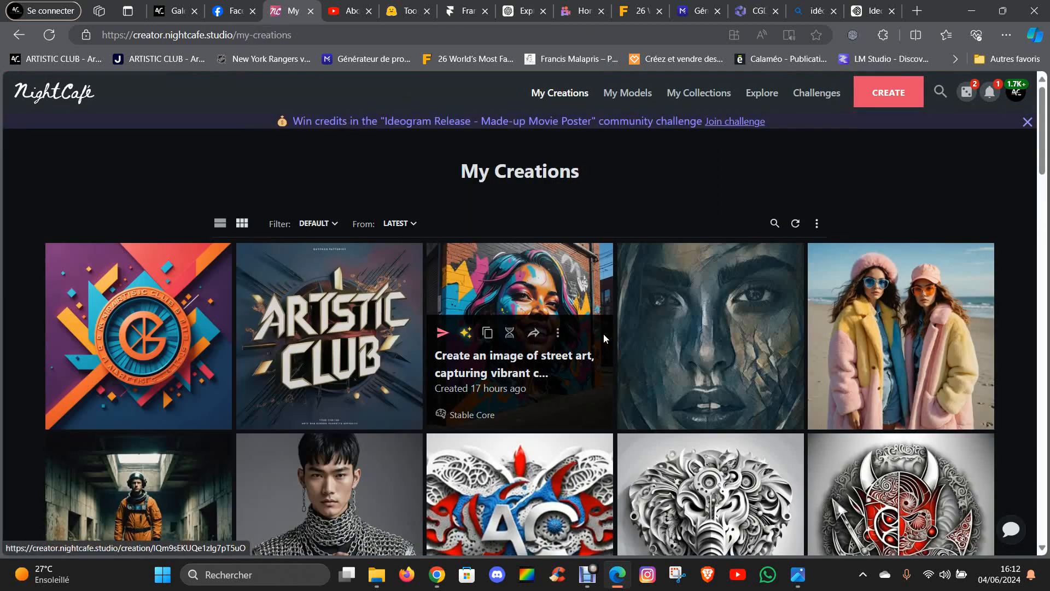
left_click(346, 296)
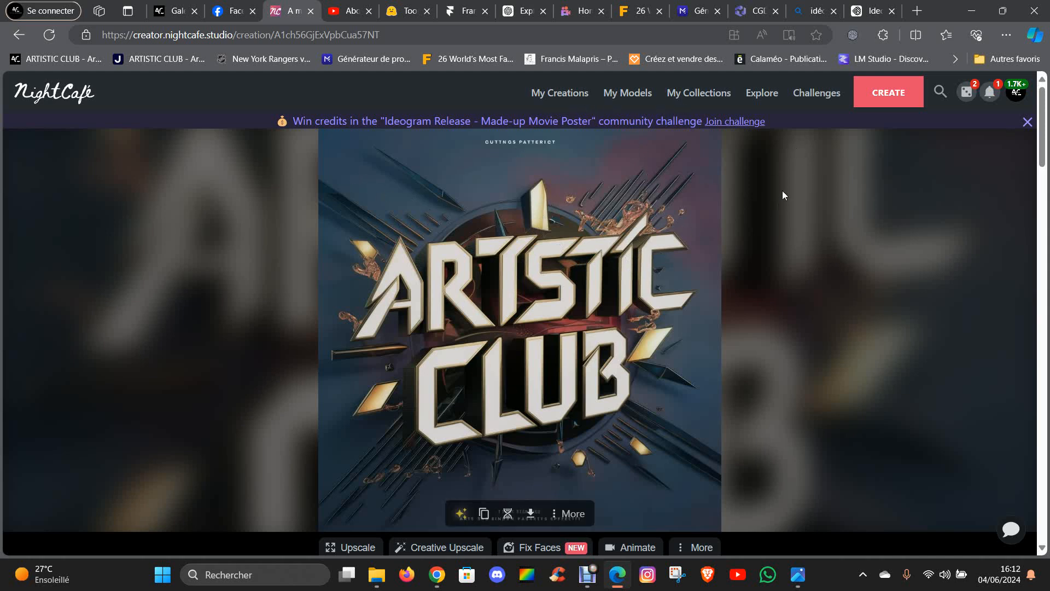
left_click(565, 94)
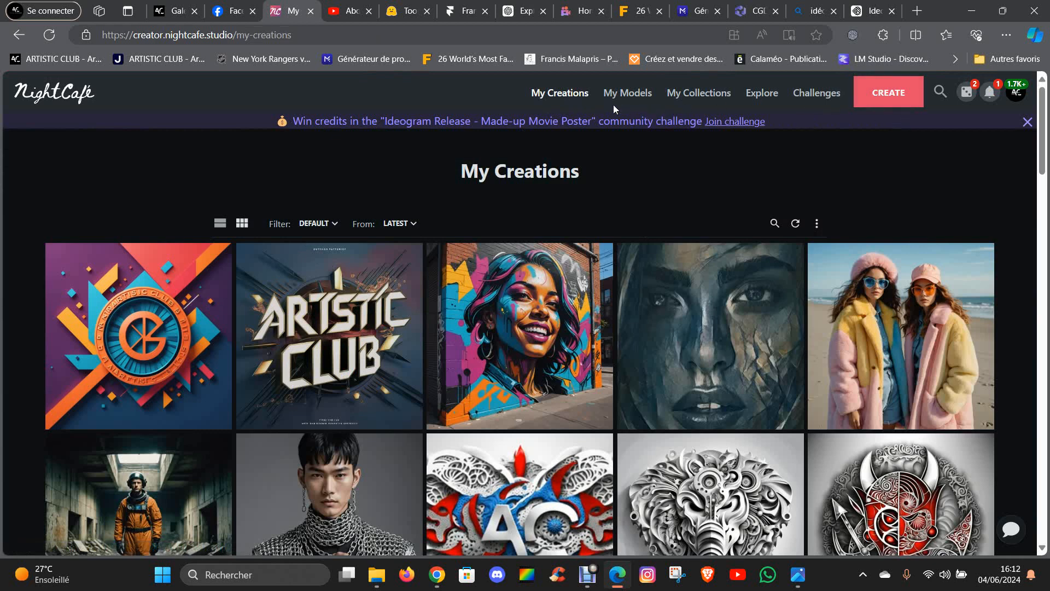
Start a new creation with the same prompt, generate it with Ideogram 1.0 Turbo, and look over the result
left_click(889, 93)
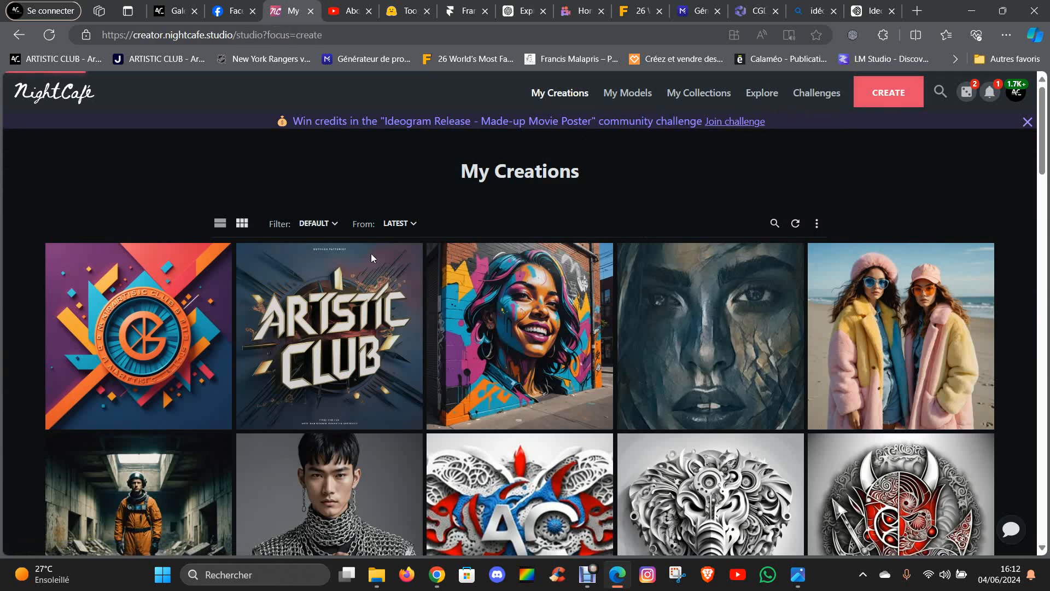
left_click(221, 252)
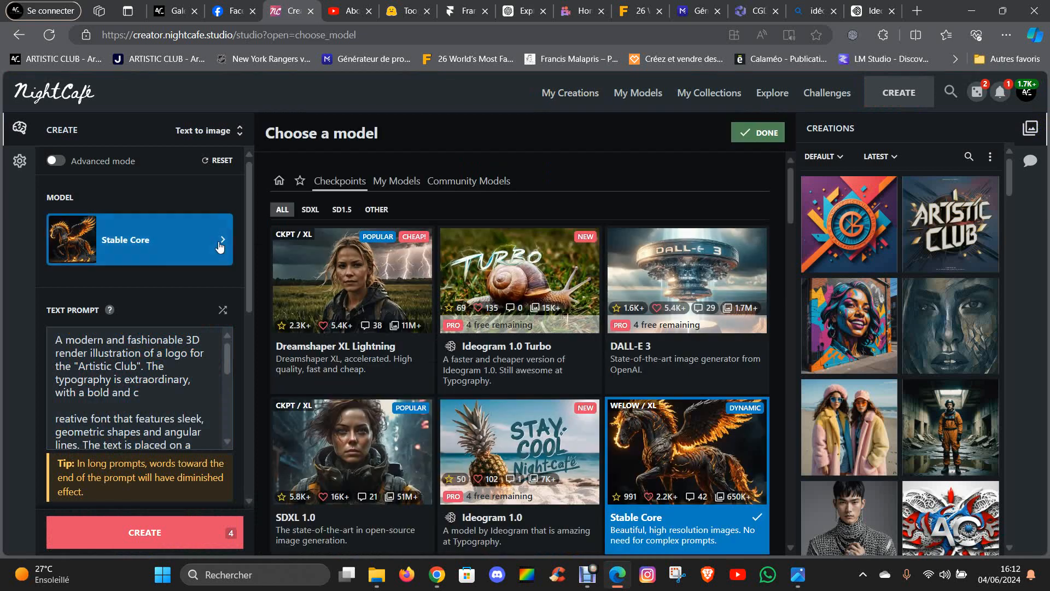
left_click(508, 266)
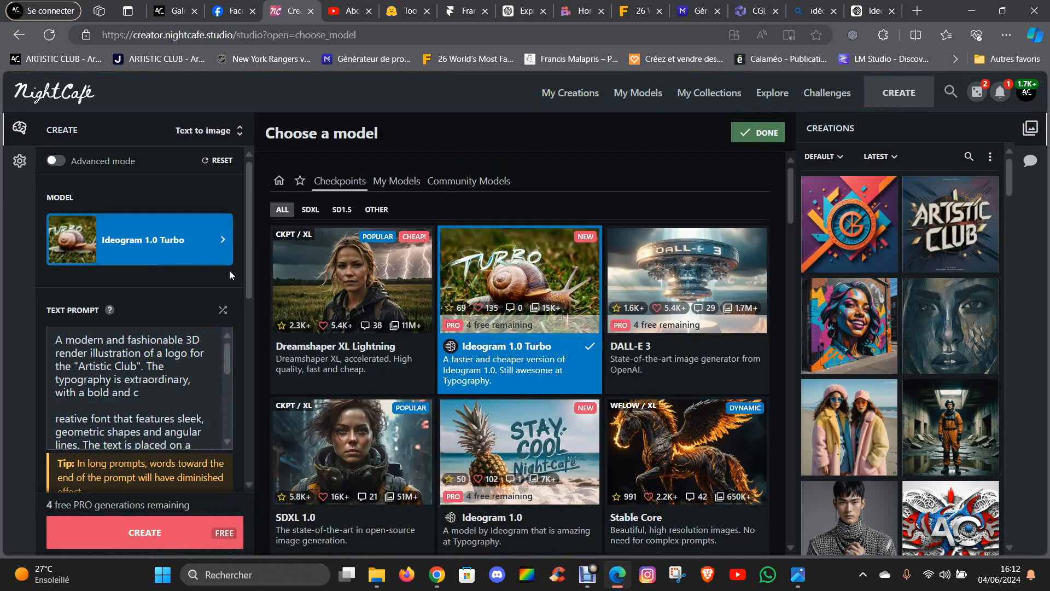
left_click(159, 539)
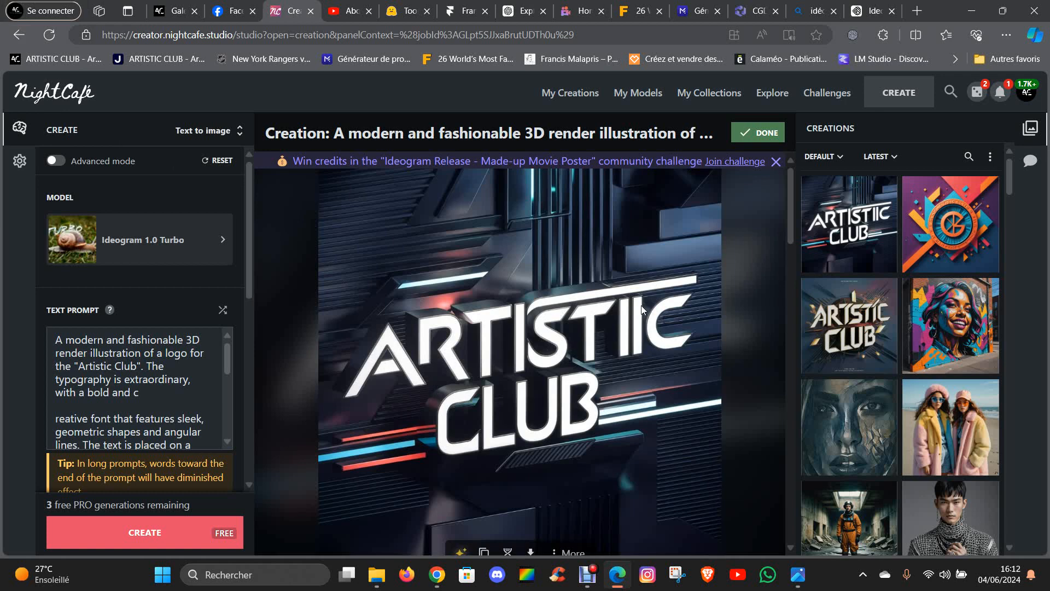
scroll(489, 346, "down", 2)
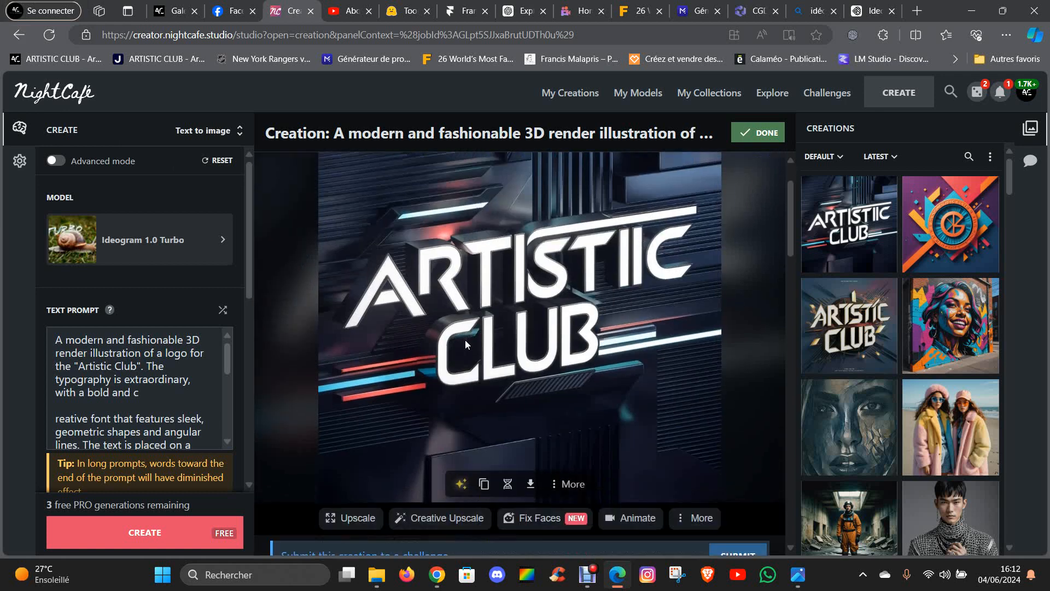
Change the model to Ideogram 1.0, generate the logo from the same prompt, and look over the result
scroll(485, 369, "up", 2)
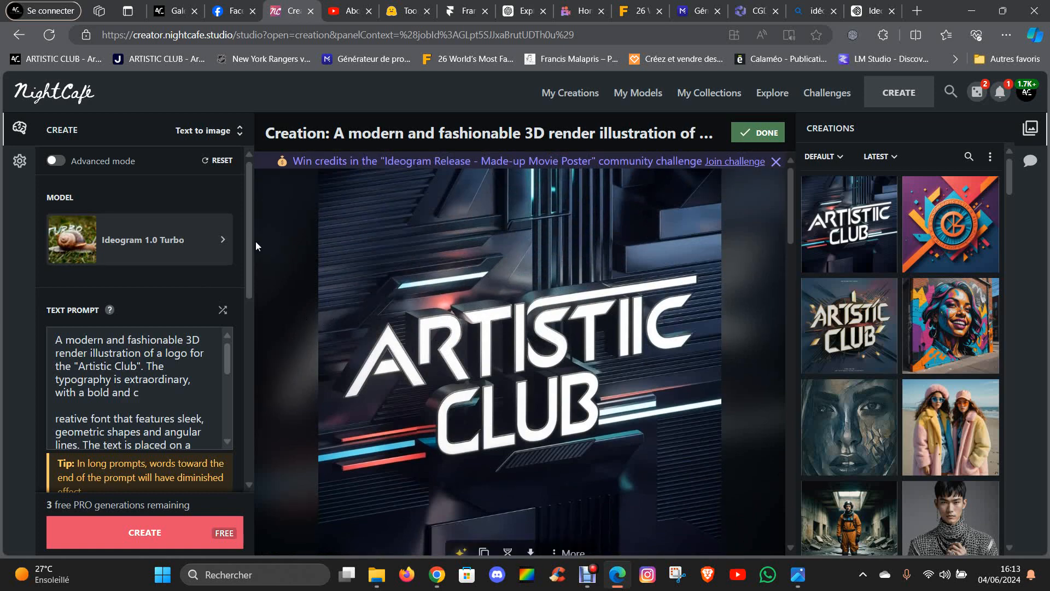
left_click(208, 239)
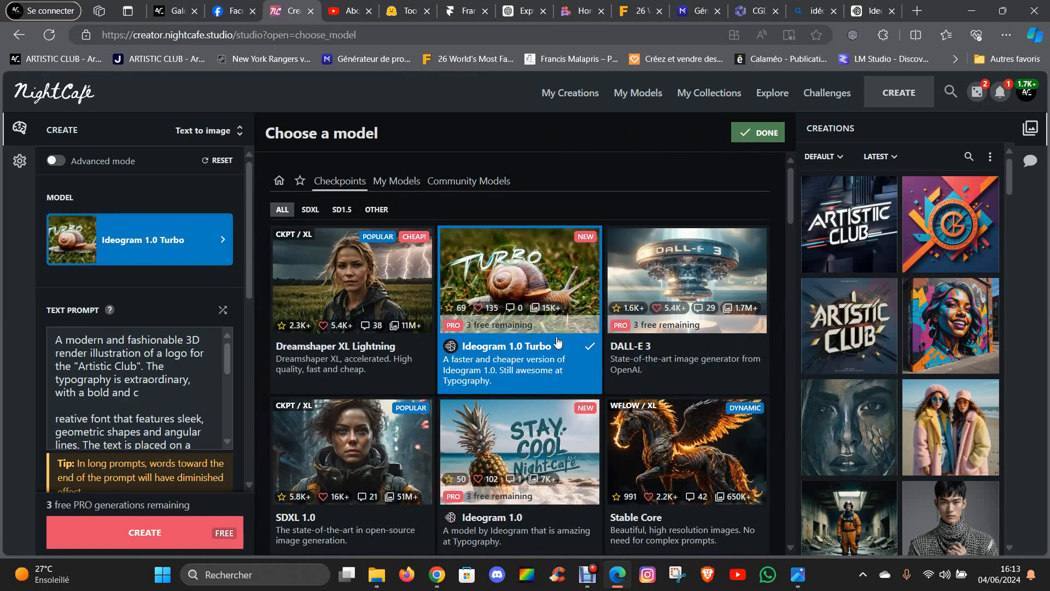
scroll(522, 328, "down", 3)
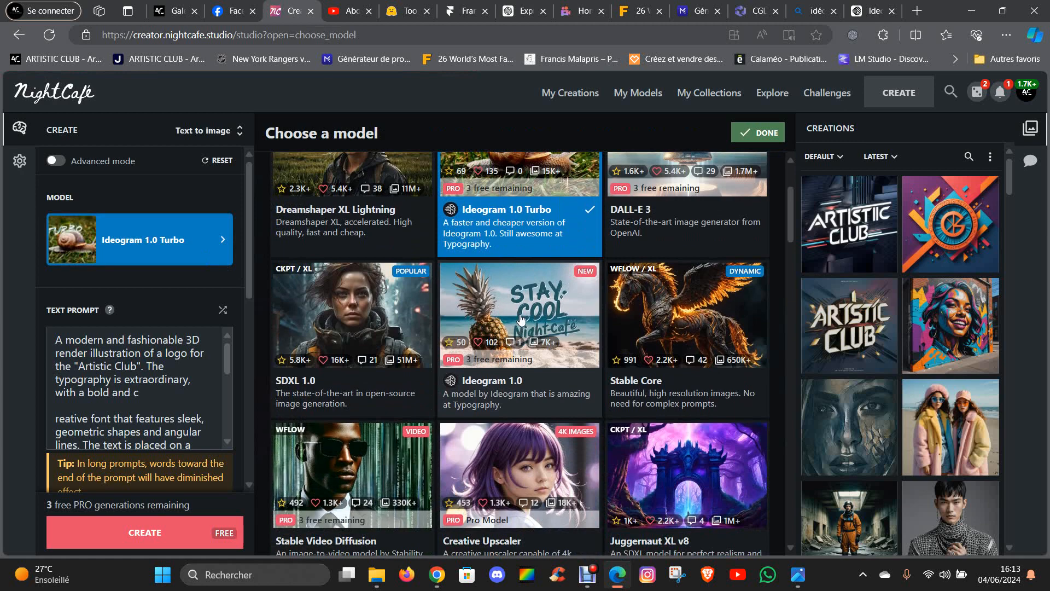
left_click(521, 319)
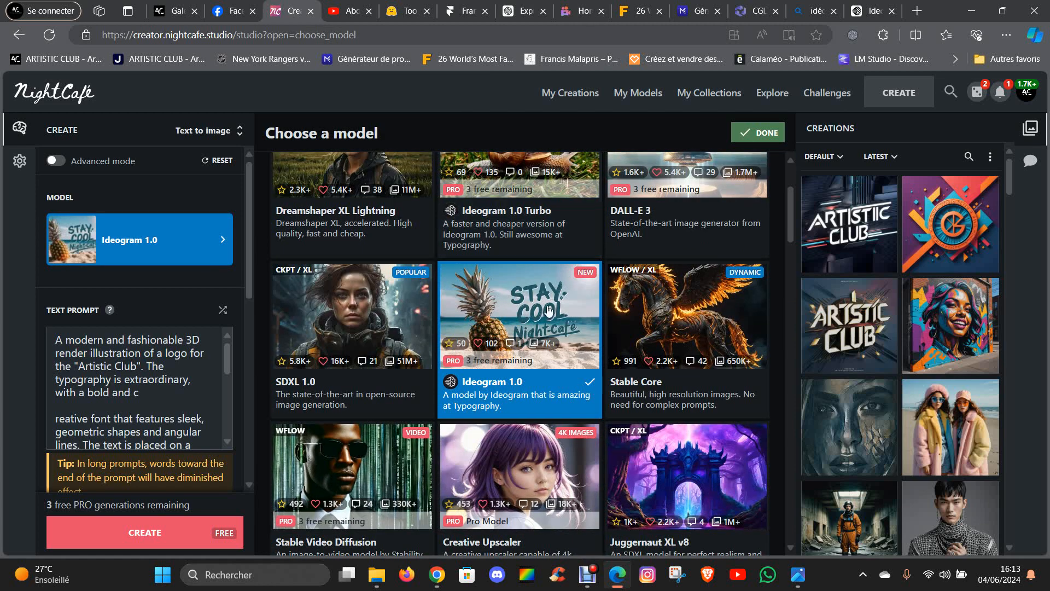
scroll(549, 310, "up", 1)
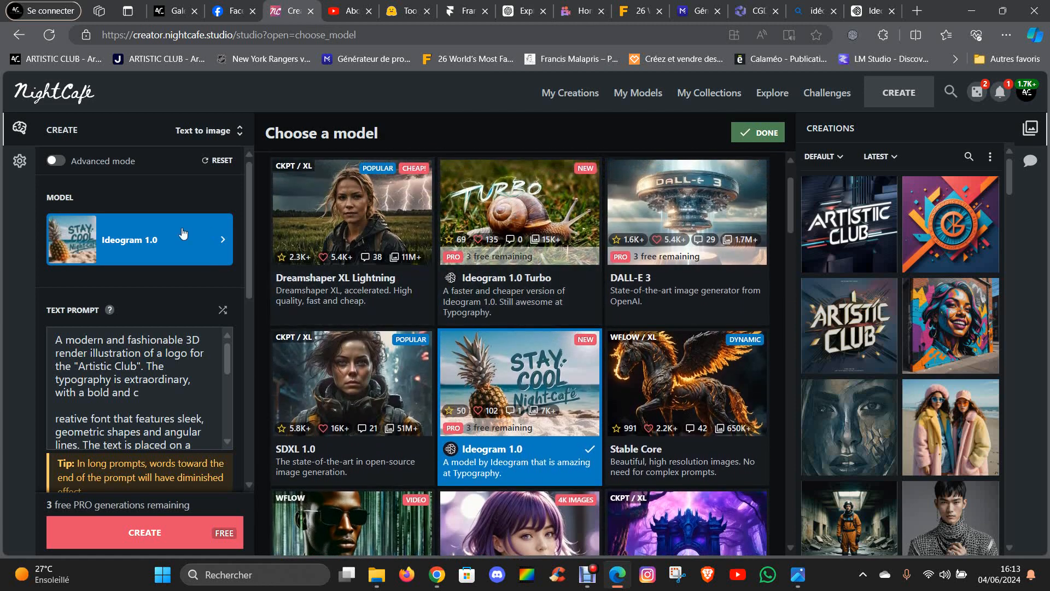
left_click(178, 534)
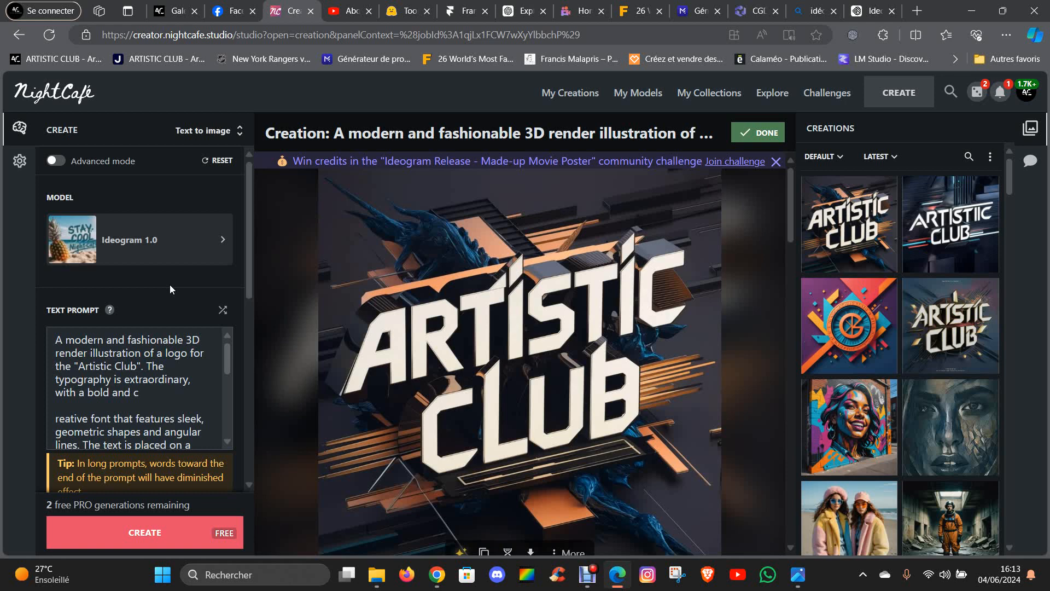
scroll(383, 350, "down", 3)
scroll(449, 378, "up", 3)
scroll(136, 394, "down", 6)
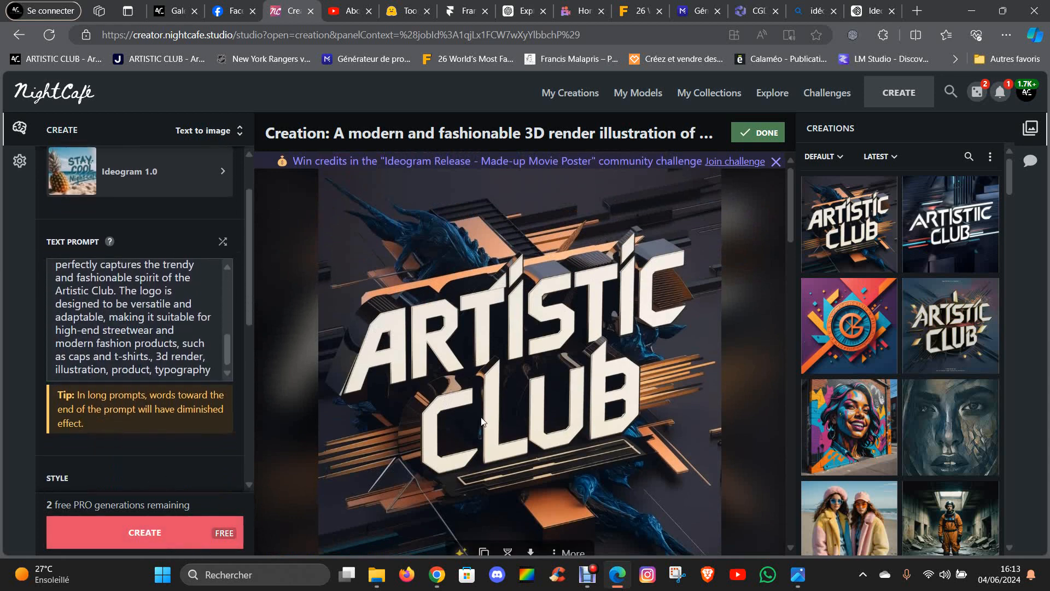
Switch to Ideogram, return to the generated images gallery, and open the multicoloured graffiti Artistic Club artwork on a white background
left_click(875, 11)
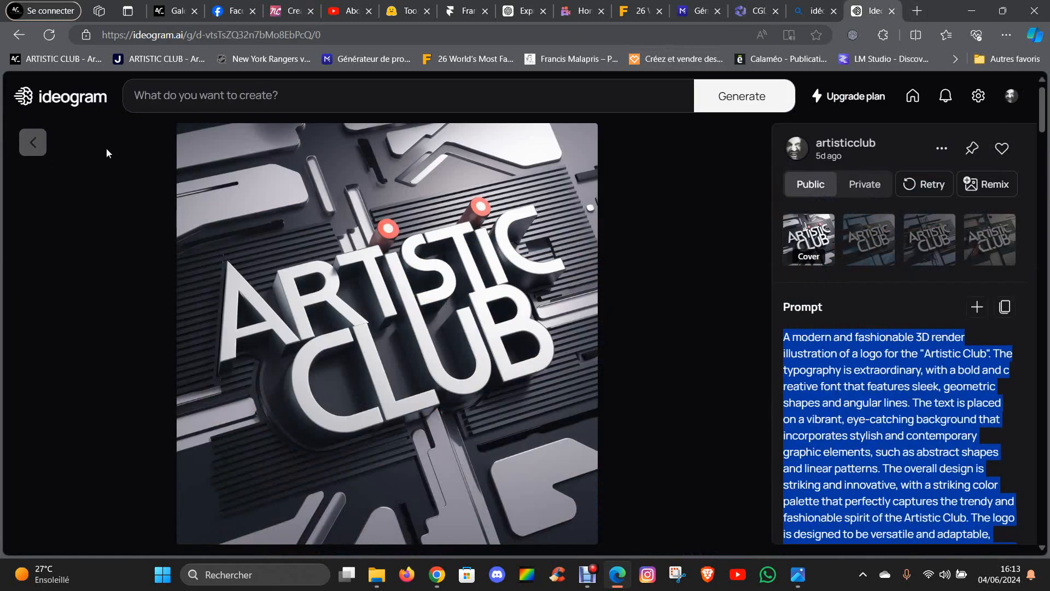
left_click(33, 144)
scroll(638, 280, "down", 8)
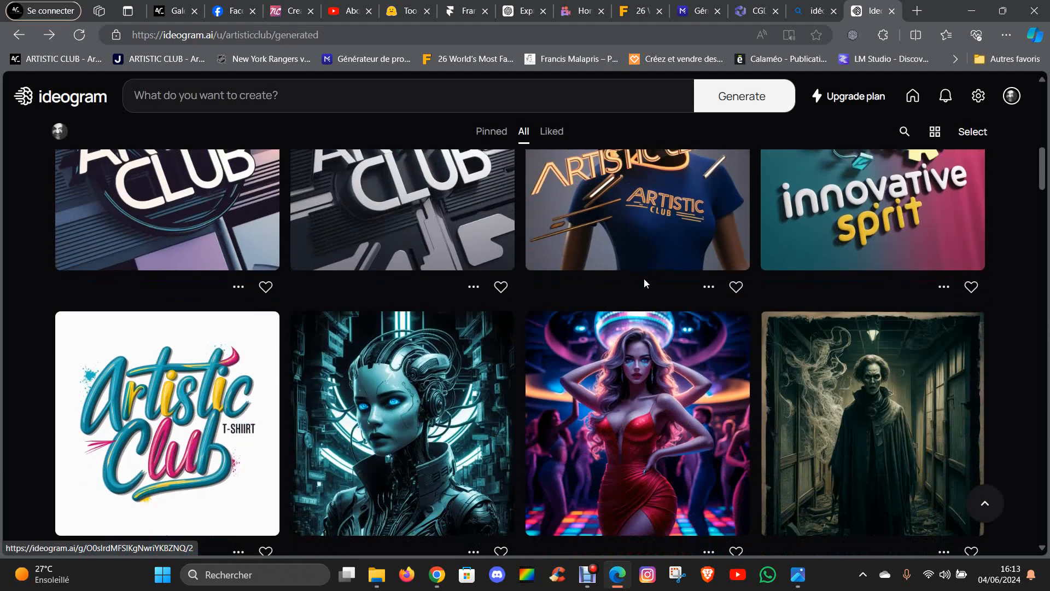
scroll(485, 254, "down", 2)
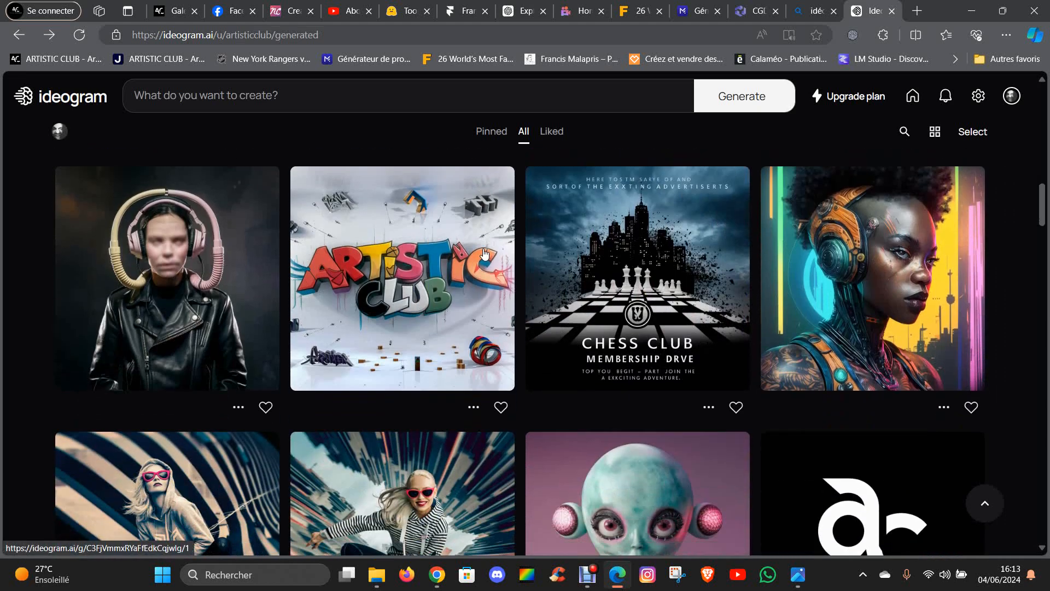
left_click(418, 284)
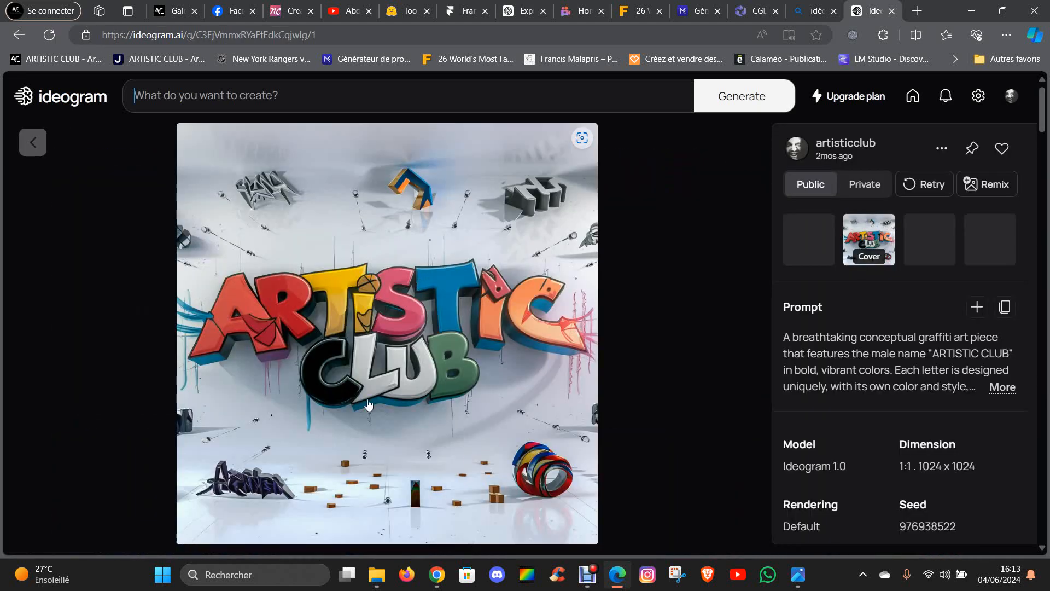
Expand the graffiti artwork's full prompt and copy all of its text
left_click(1002, 388)
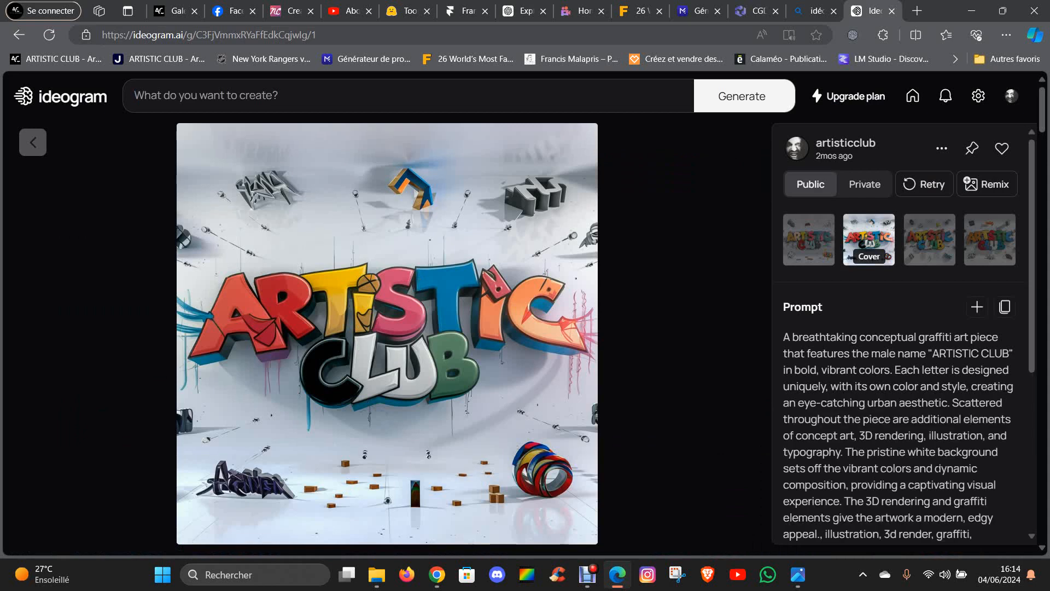
scroll(857, 305, "down", 5)
left_click_drag(847, 281, 783, 336)
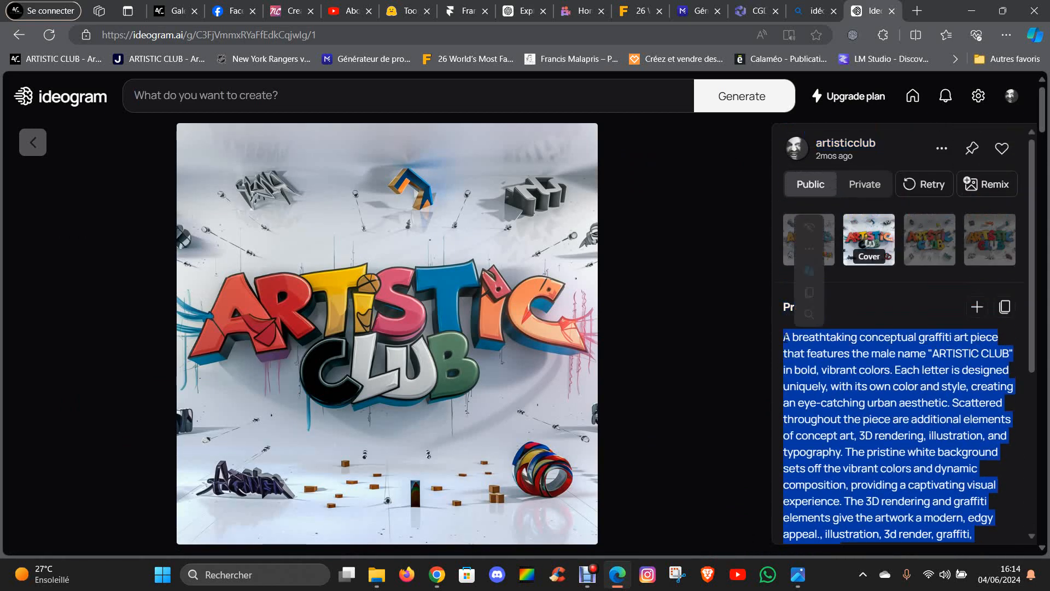
right_click(785, 345)
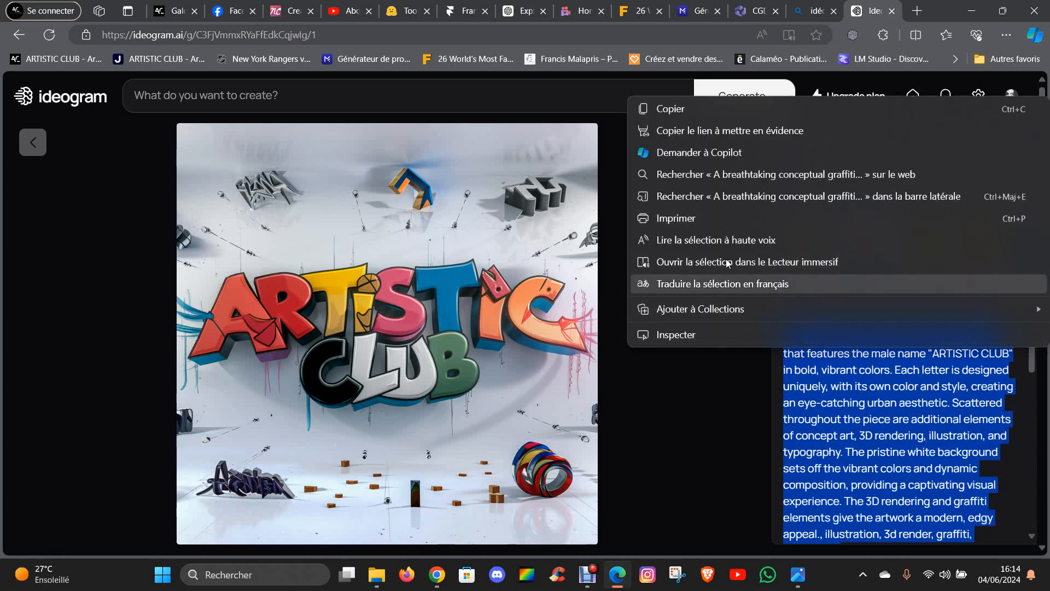
left_click(671, 109)
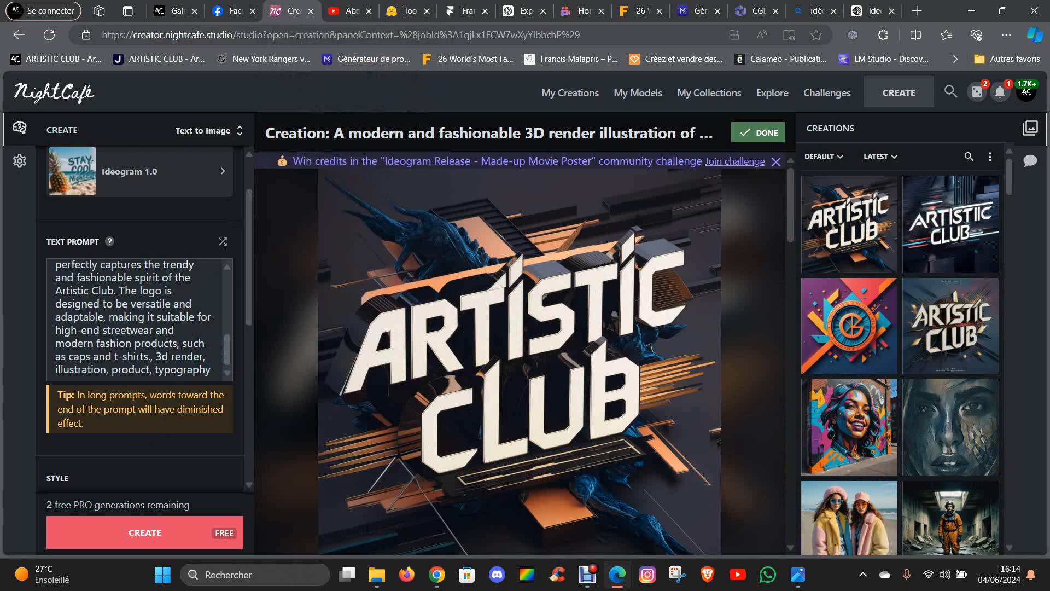
Back in NightCafe, replace the whole text prompt with the copied graffiti prompt
scroll(235, 225, "down", 5)
scroll(158, 360, "up", 8)
scroll(158, 360, "down", 2)
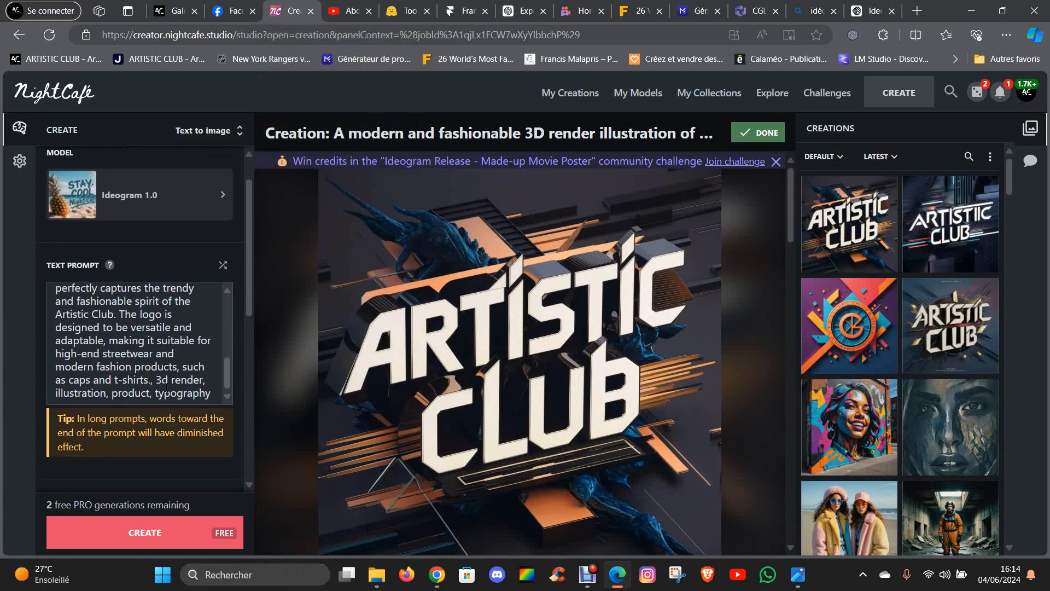
left_click_drag(214, 375, 5, 247)
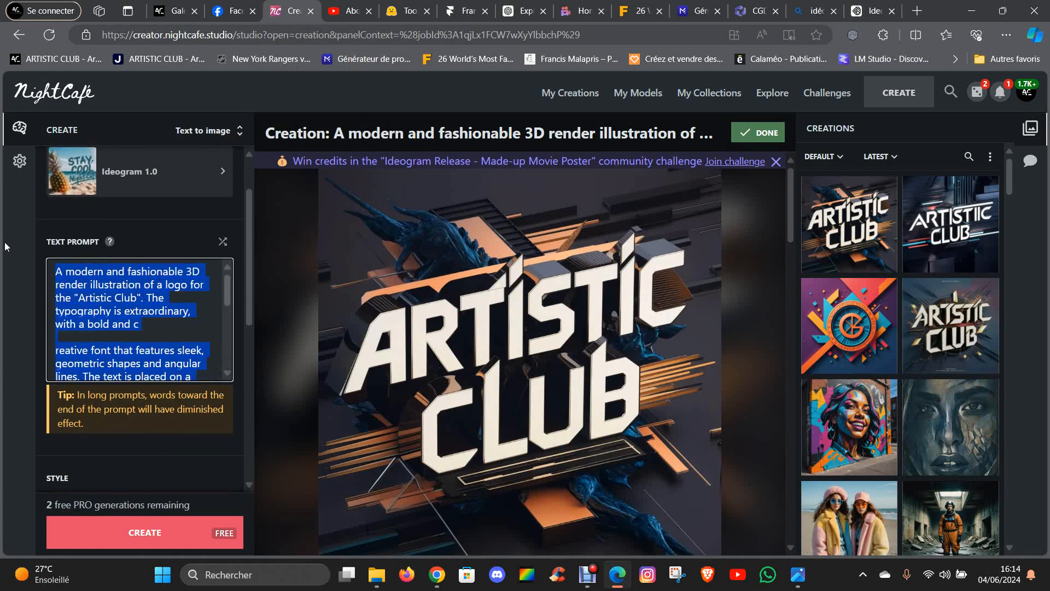
right_click(199, 329)
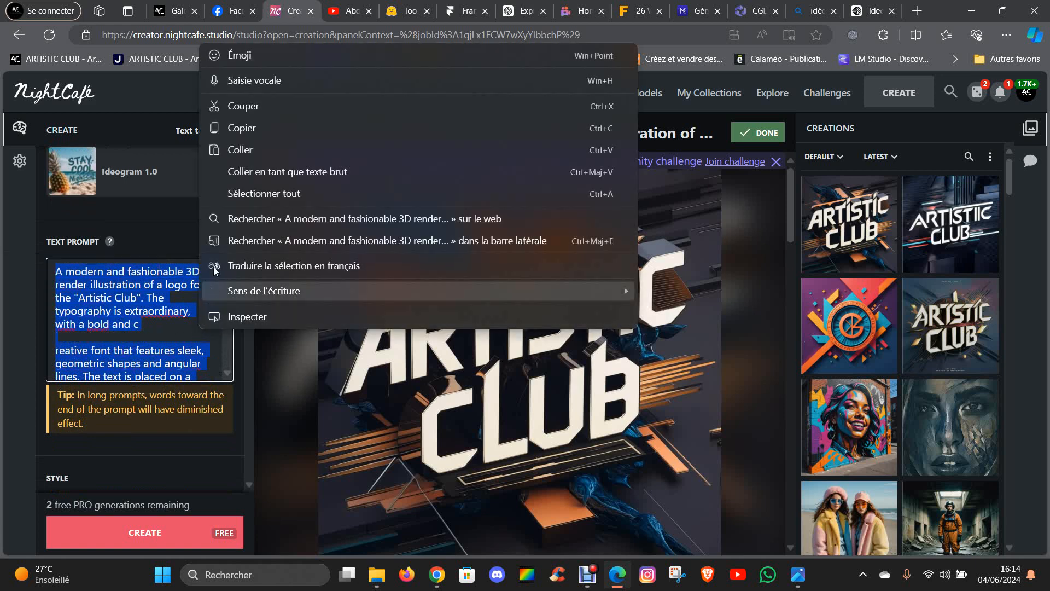
left_click(256, 151)
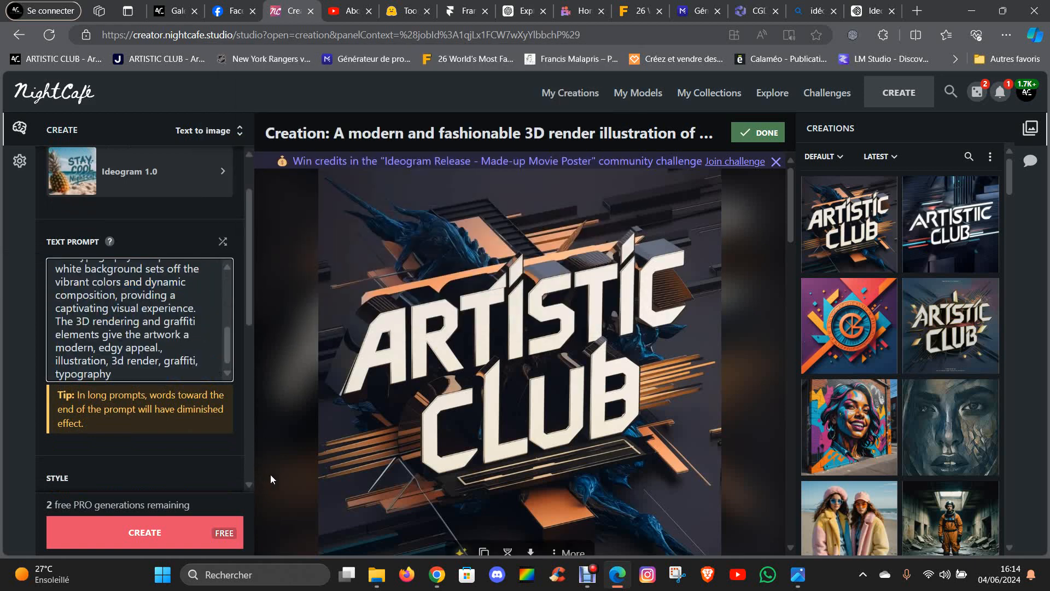
Generate the graffiti logo with the Ideogram 1.0 Turbo model and compare it with the original artwork in Ideogram
left_click(222, 172)
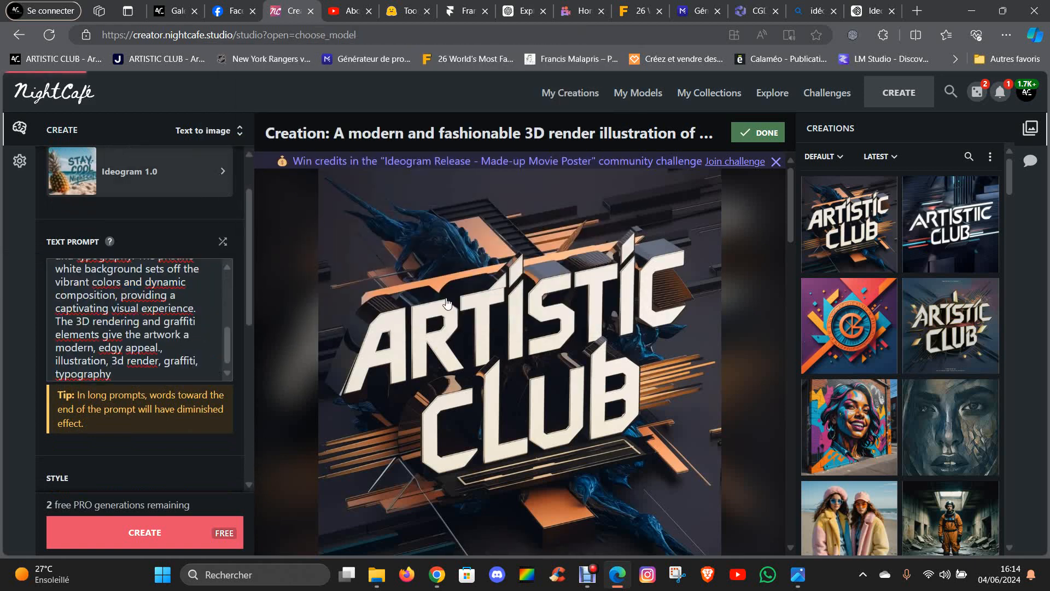
left_click(528, 276)
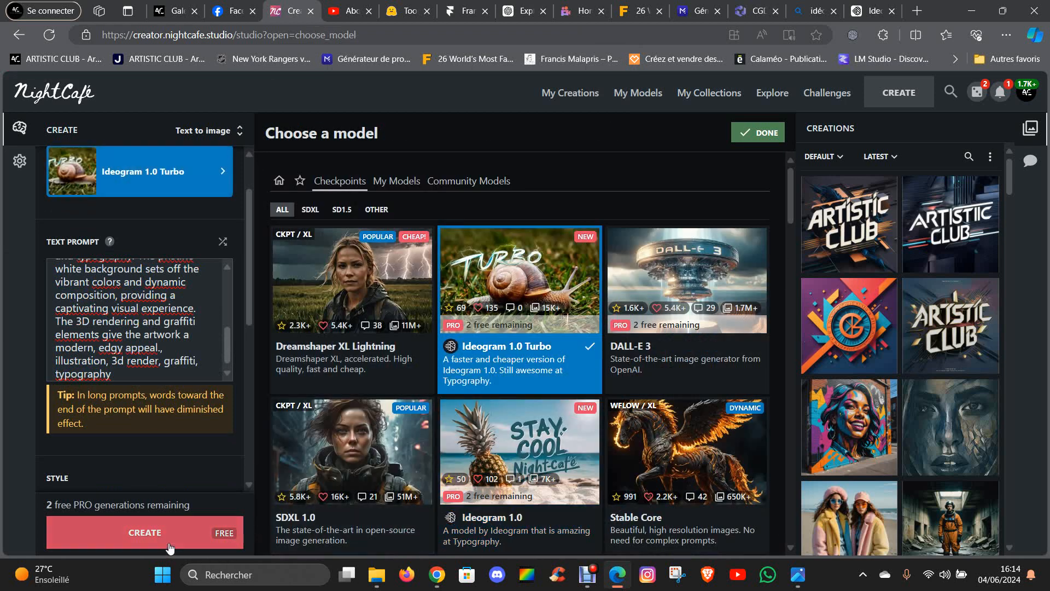
left_click(152, 534)
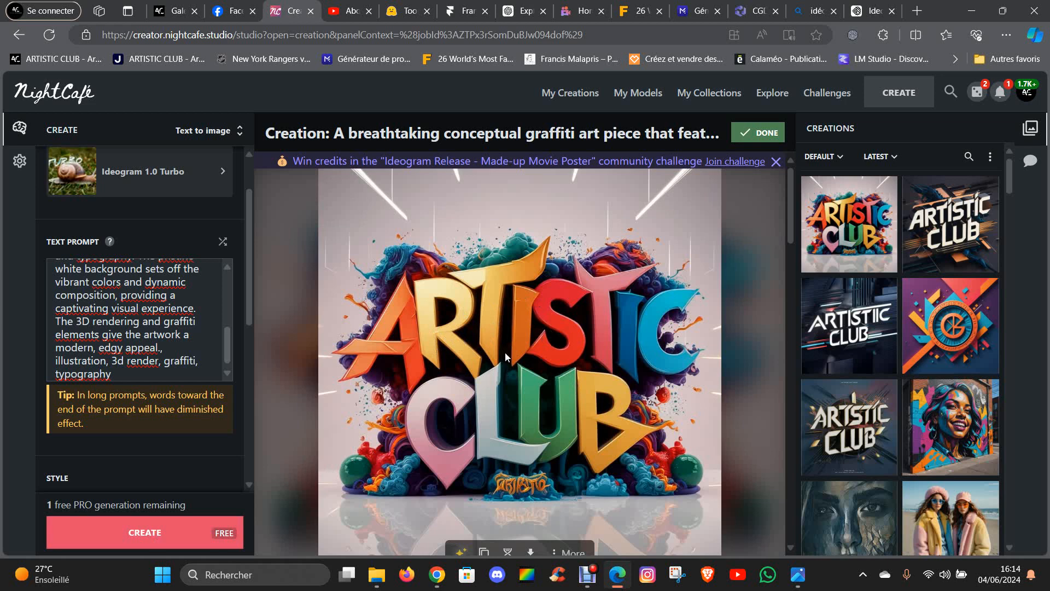
scroll(505, 372, "down", 2)
scroll(514, 377, "up", 2)
left_click(873, 11)
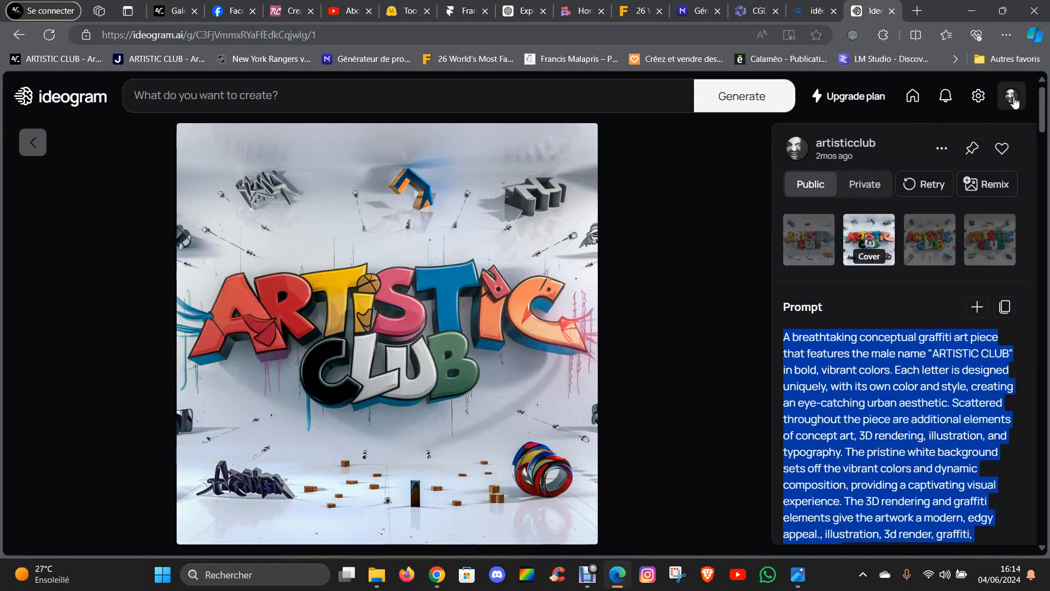
left_click(281, 12)
Generate the graffiti logo with the Dreamshaper XL Lightning model in NightCafe and check its lettering against the Ideogram original
left_click(185, 189)
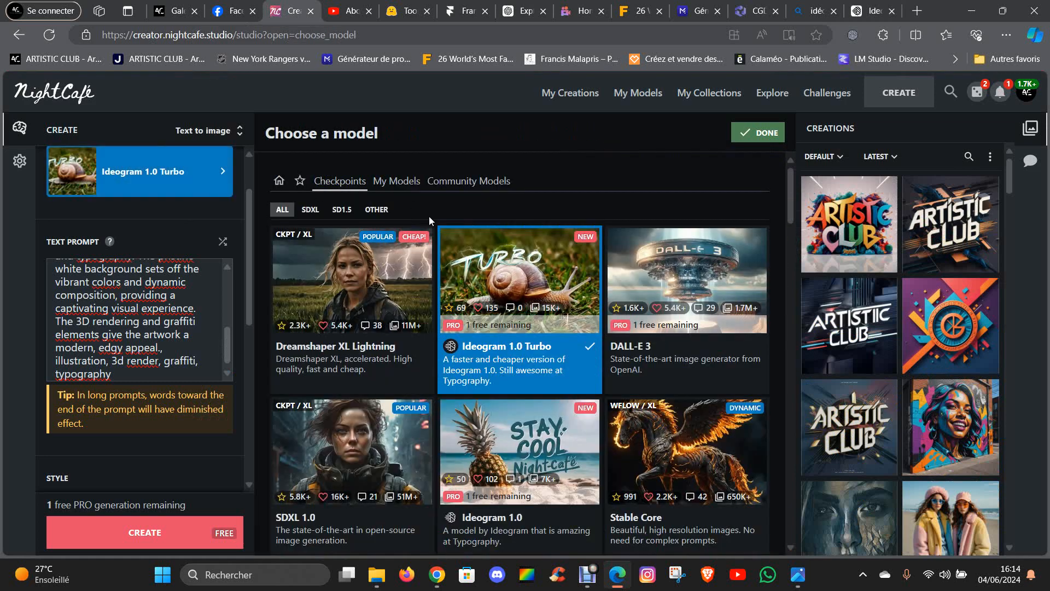
left_click(354, 272)
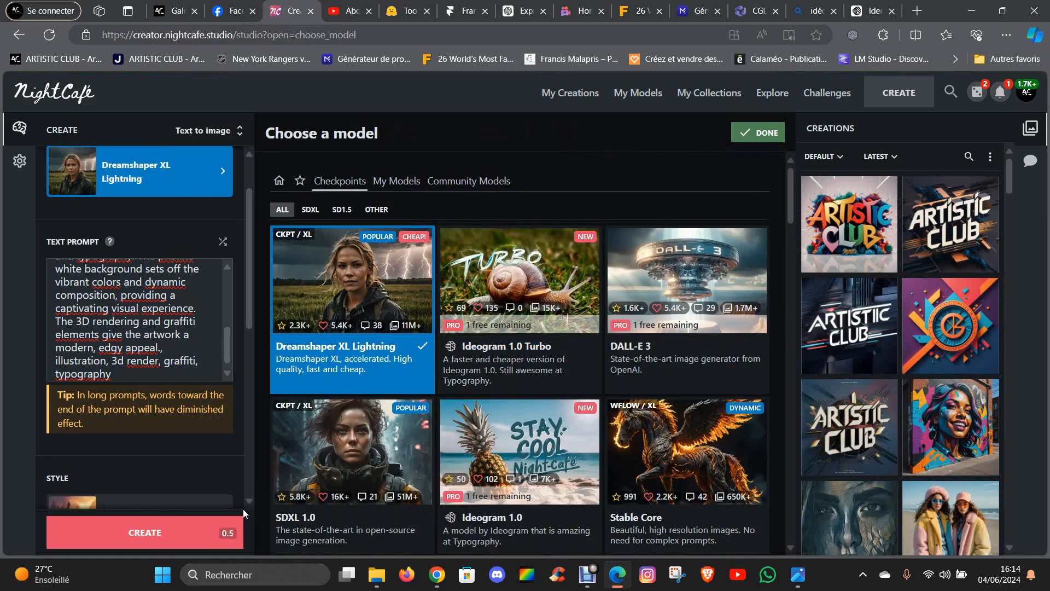
left_click(181, 532)
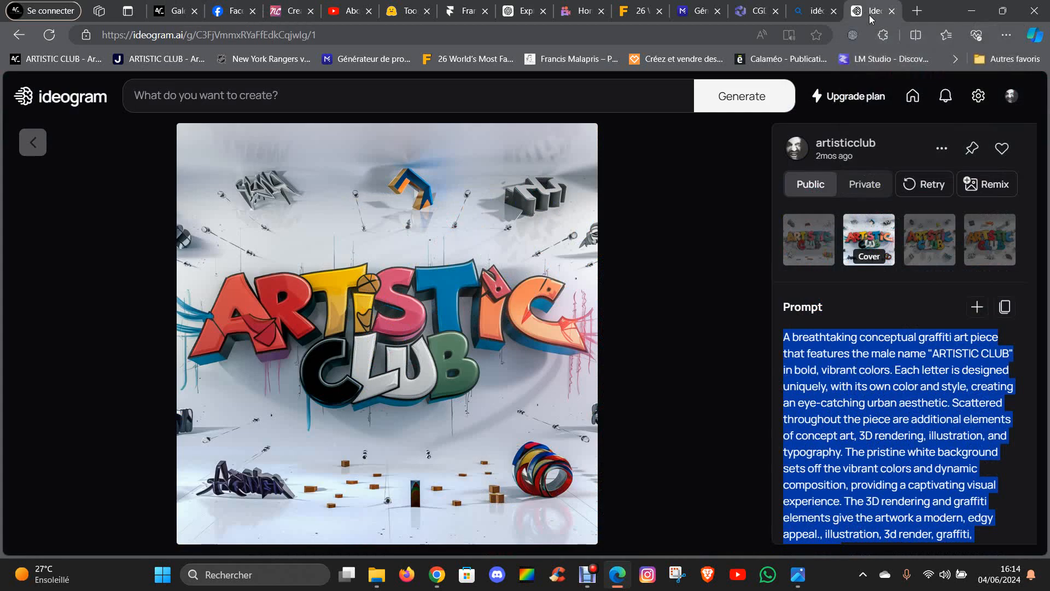
left_click(870, 11)
left_click(295, 18)
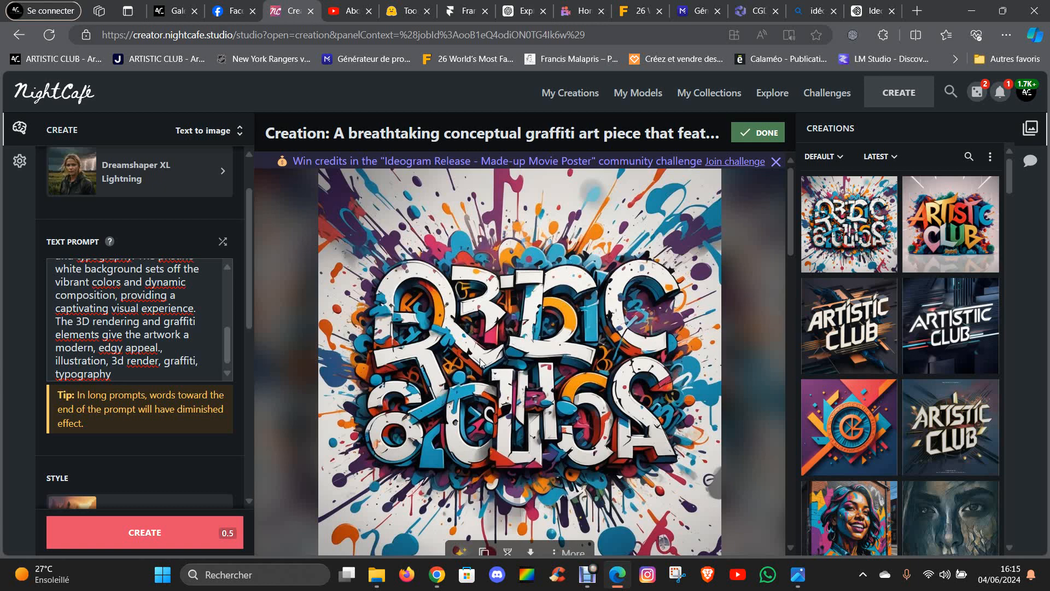
scroll(492, 329, "down", 1)
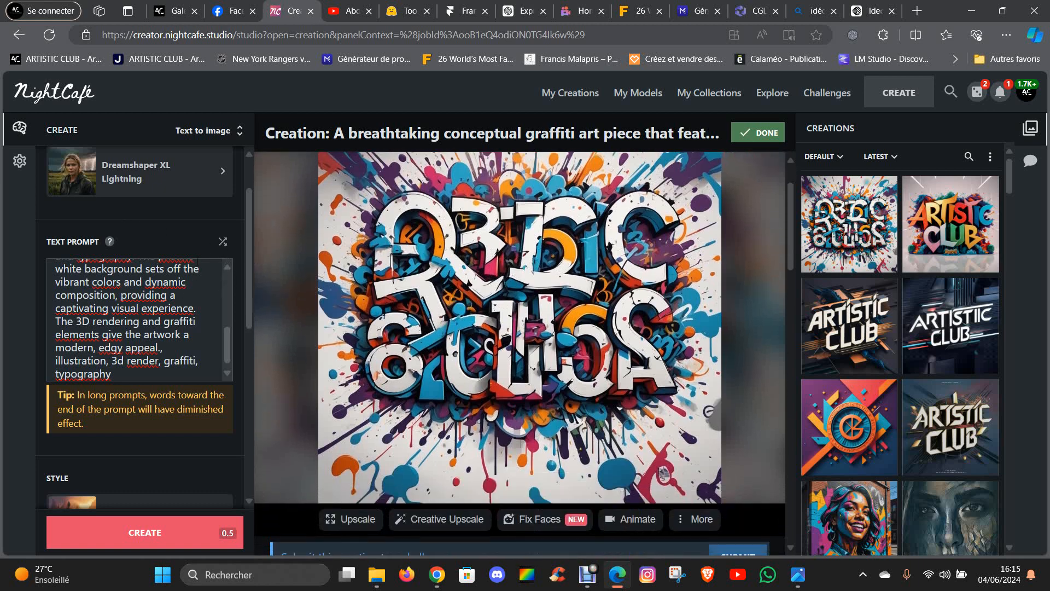
Switch the model back to Ideogram 1.0 Turbo, generate another graffiti logo, and inspect the image
left_click(205, 186)
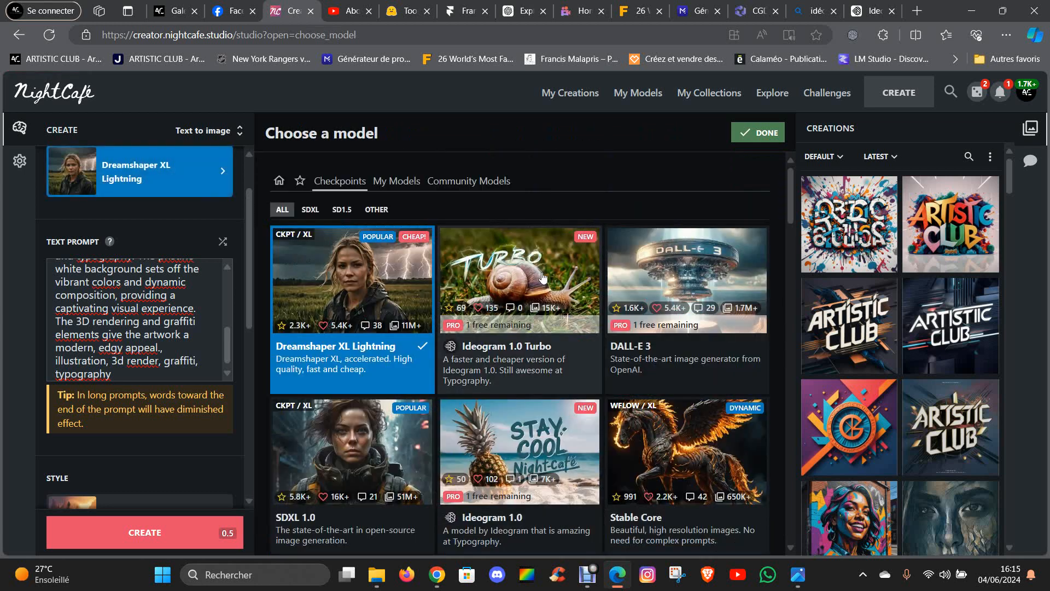
left_click(523, 275)
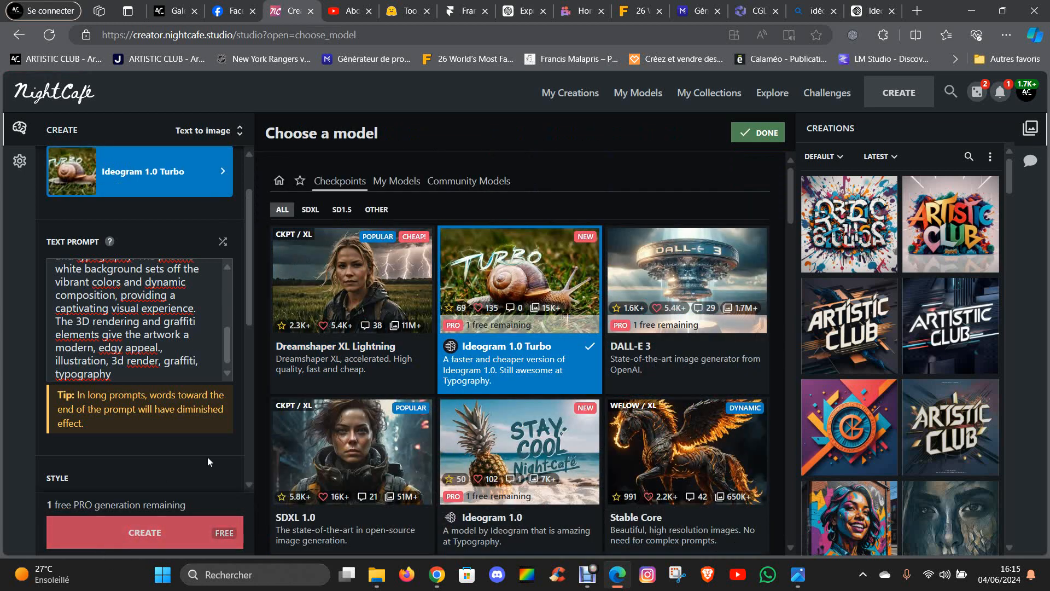
left_click(166, 537)
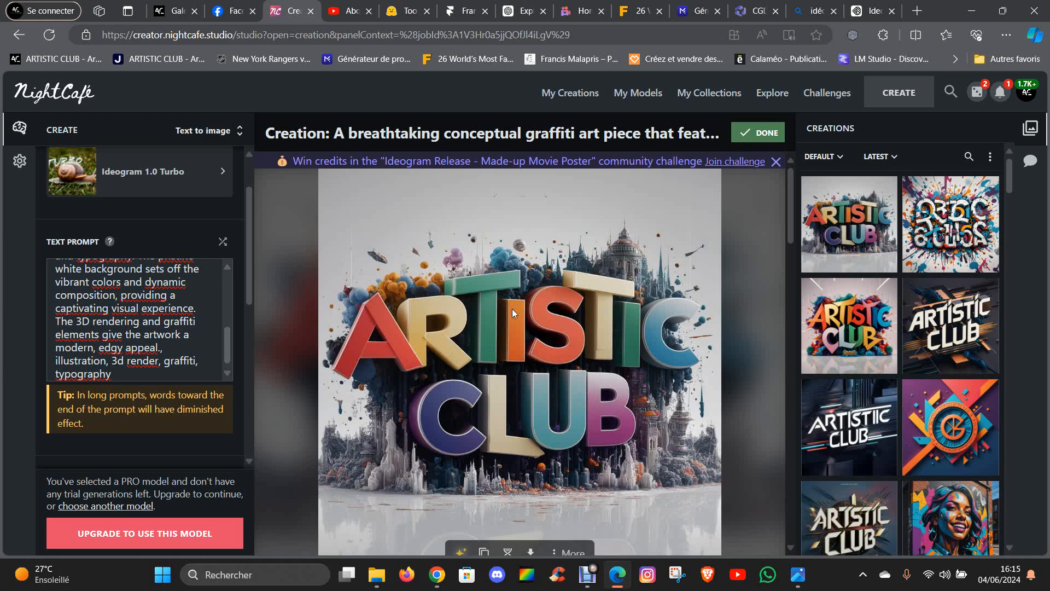
scroll(493, 347, "down", 2)
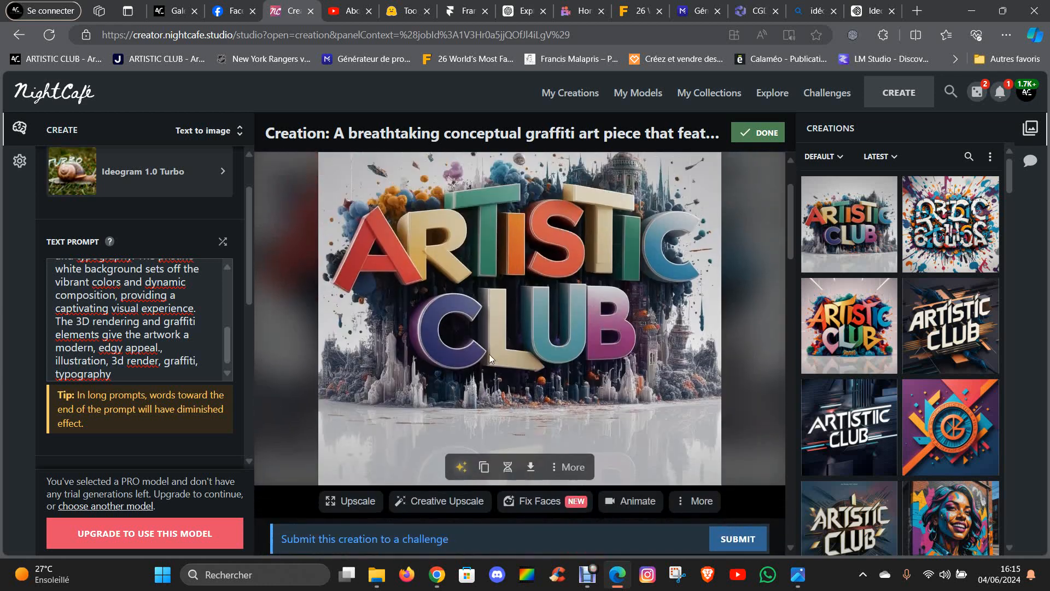
scroll(489, 359, "up", 2)
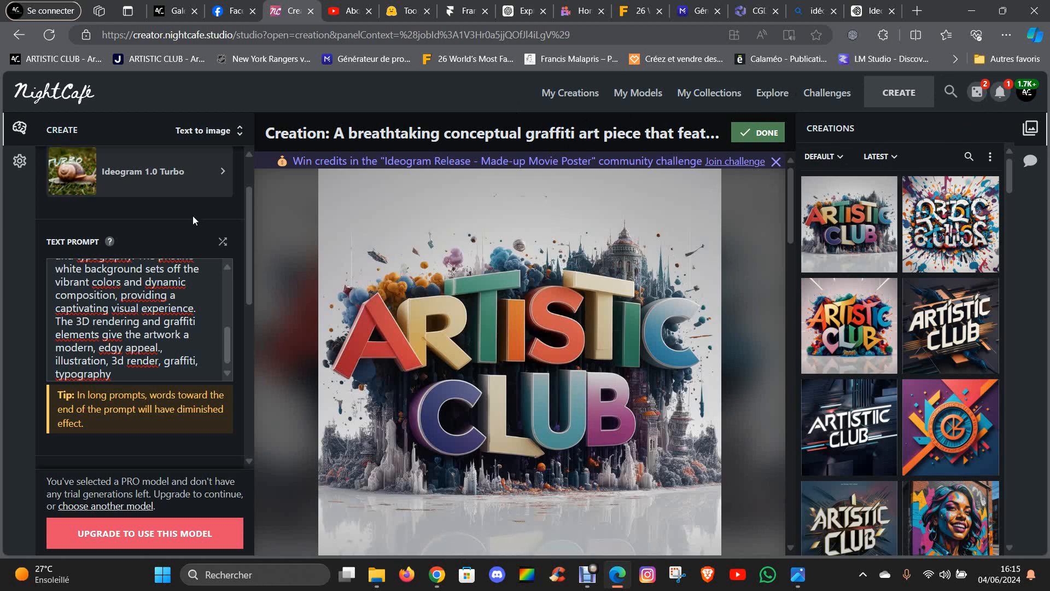
Try to switch the generation model to Ideogram 1.0 and dismiss the PRO upgrade offer
left_click(190, 186)
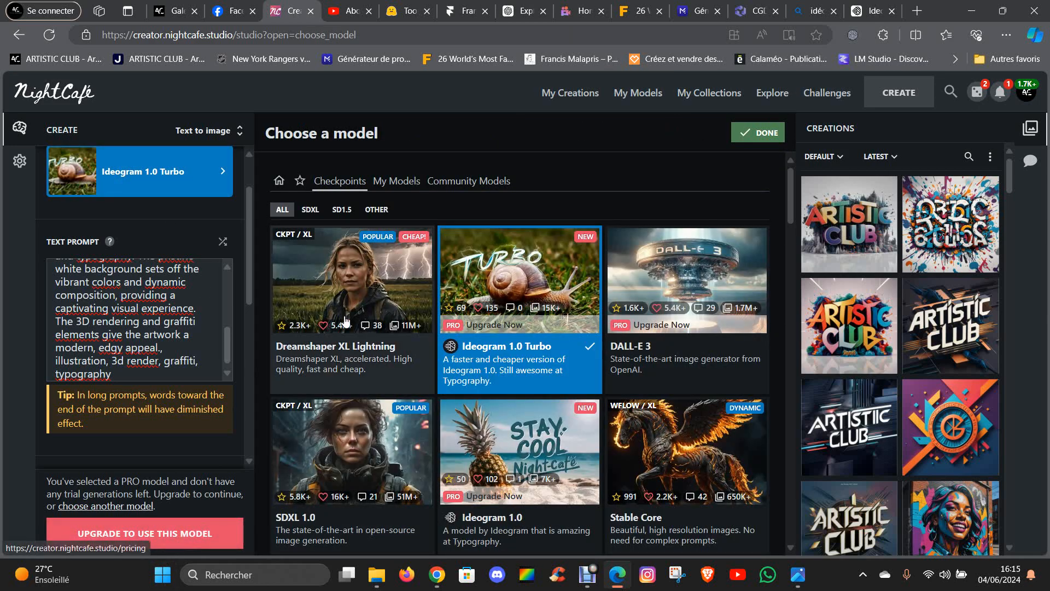
left_click(502, 441)
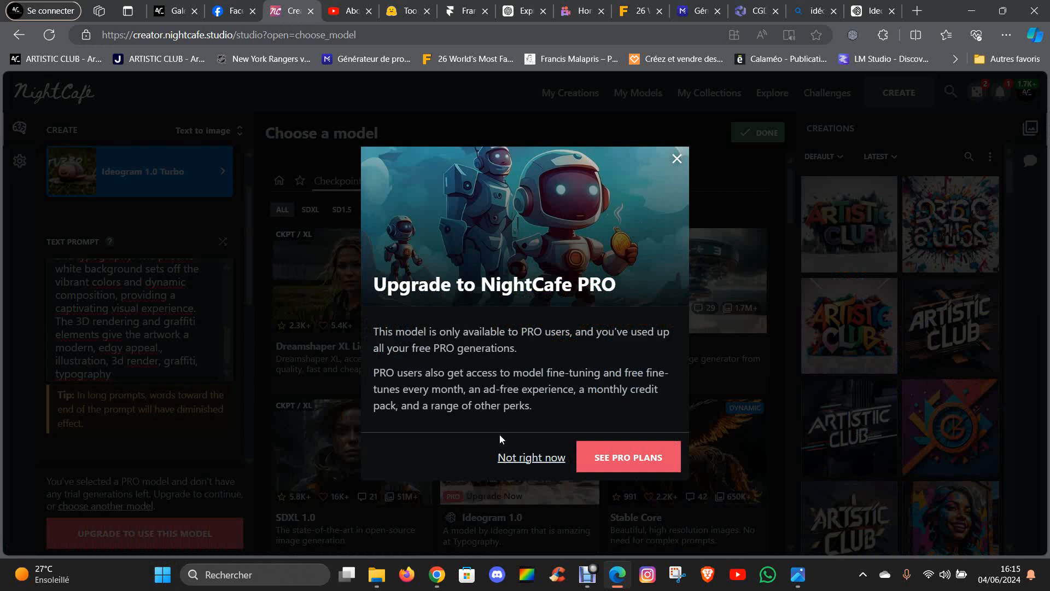
left_click(677, 160)
left_click(678, 162)
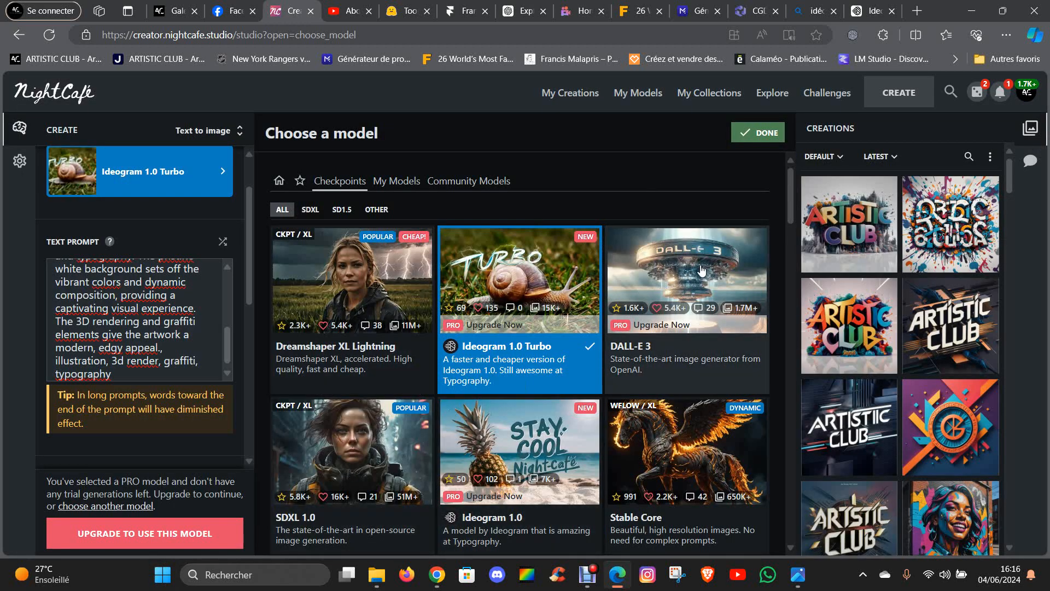
Look over the available checkpoint models, comparing the PRO-only ones with the free ones such as Dreamshaper XL Lightning and Stable Core
scroll(694, 285, "down", 3)
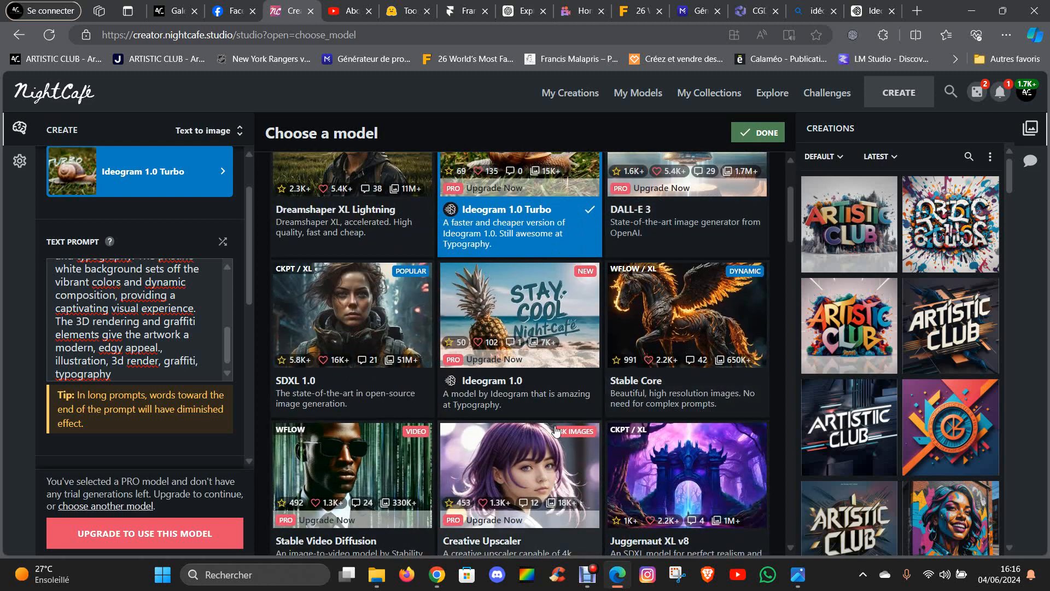
scroll(633, 389, "up", 3)
scroll(603, 284, "down", 3)
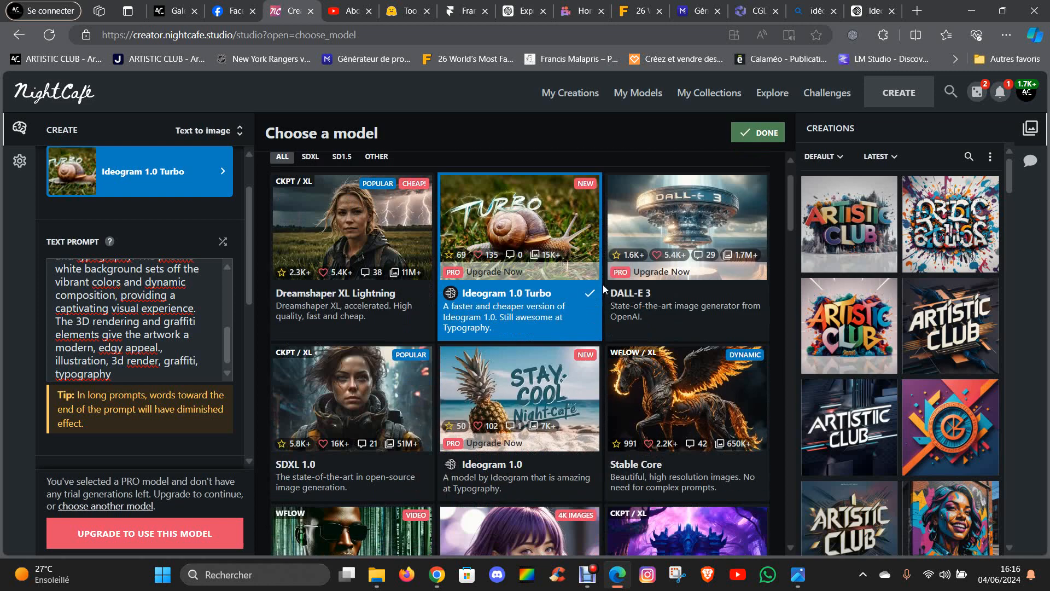
scroll(648, 258, "up", 3)
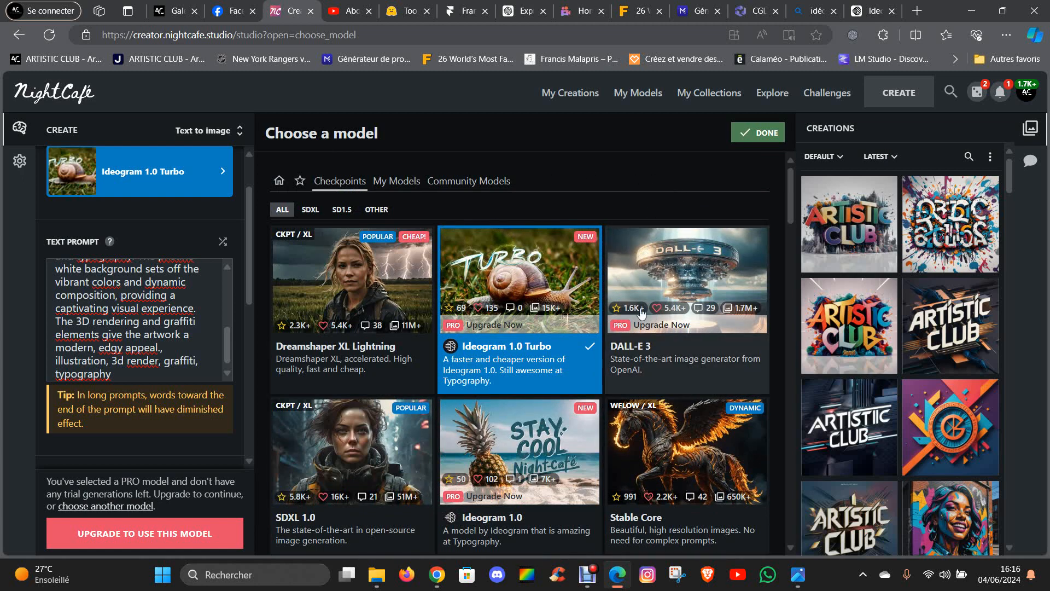
scroll(378, 368, "down", 1)
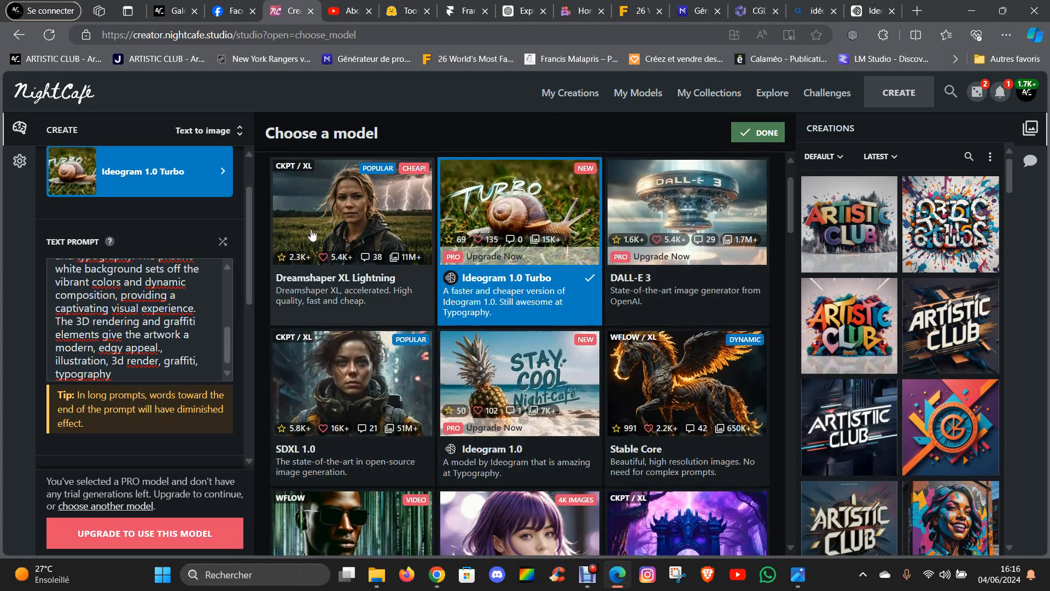
scroll(447, 372, "up", 1)
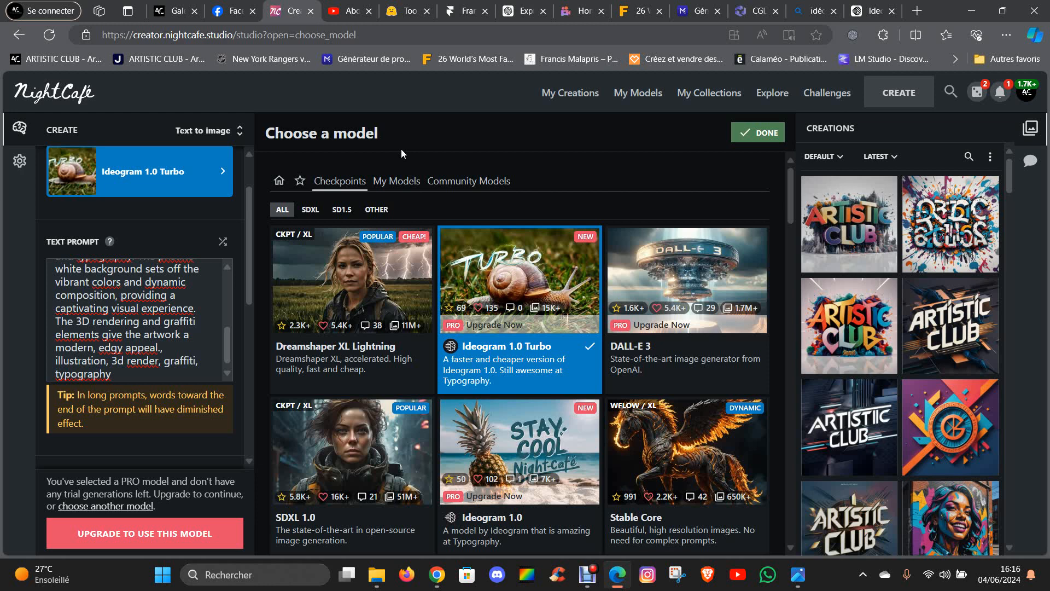
Check the inbox for notifications about earned credits and badges, and close it
left_click(1000, 92)
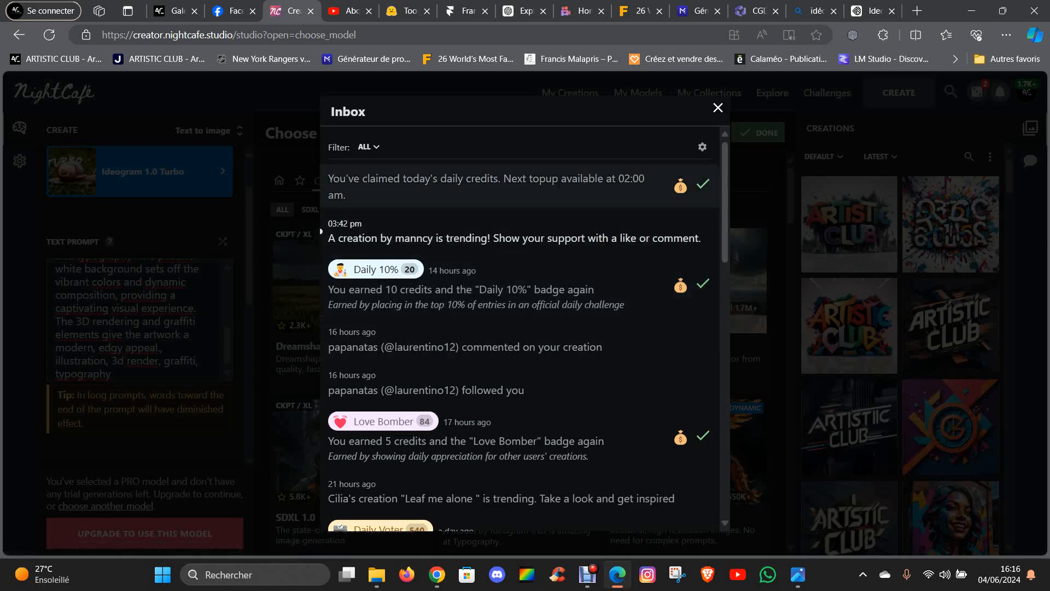
left_click(718, 108)
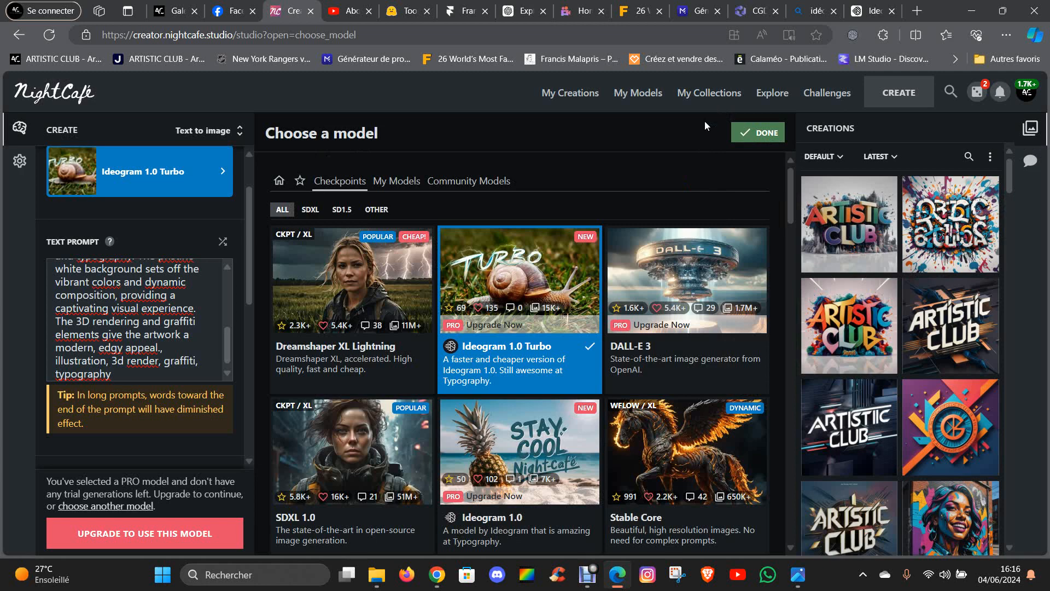
Open the Explore gallery, browse the community's AI-generated artworks, and return to the start of the page
left_click(773, 94)
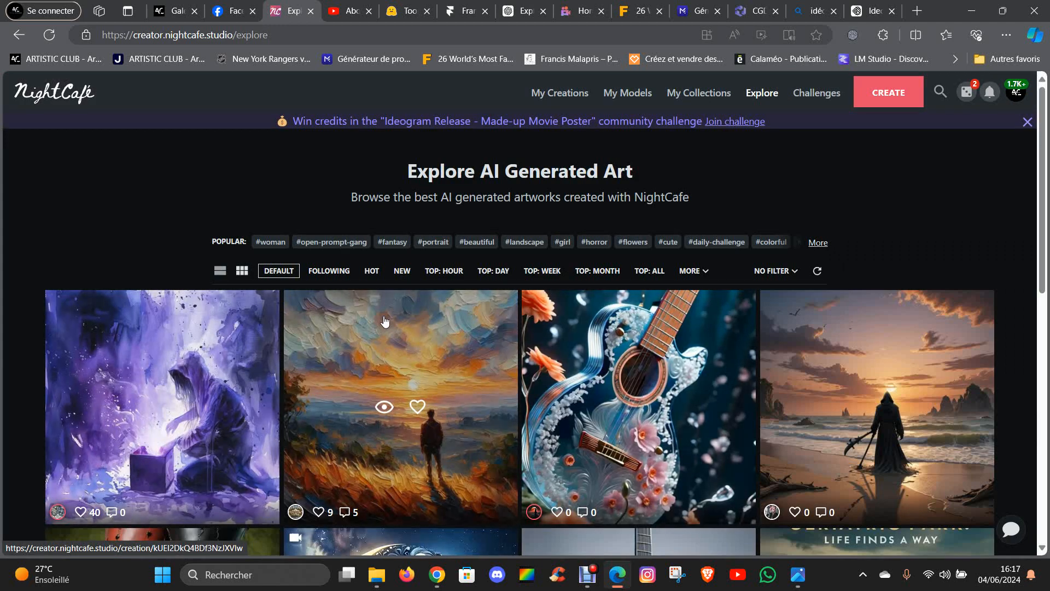
scroll(361, 317, "down", 5)
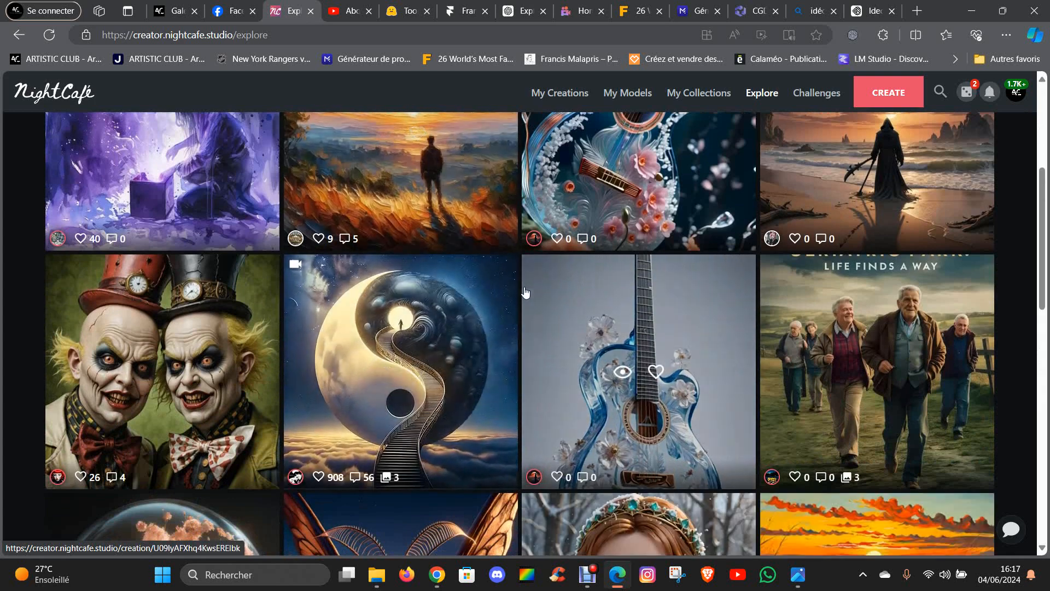
scroll(459, 274, "down", 4)
scroll(425, 271, "down", 4)
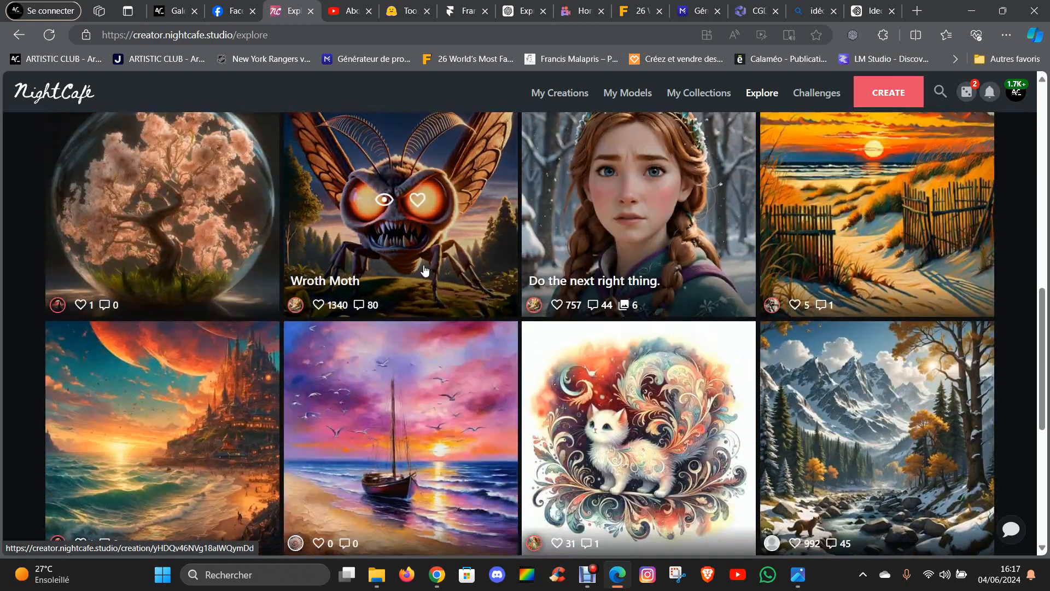
scroll(425, 270, "down", 4)
scroll(469, 257, "up", 20)
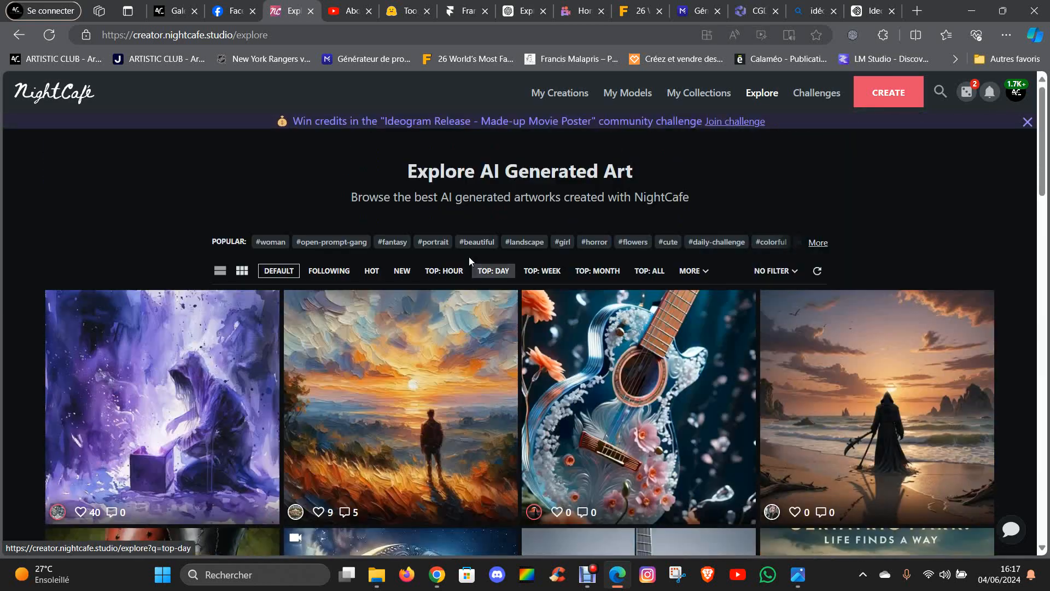